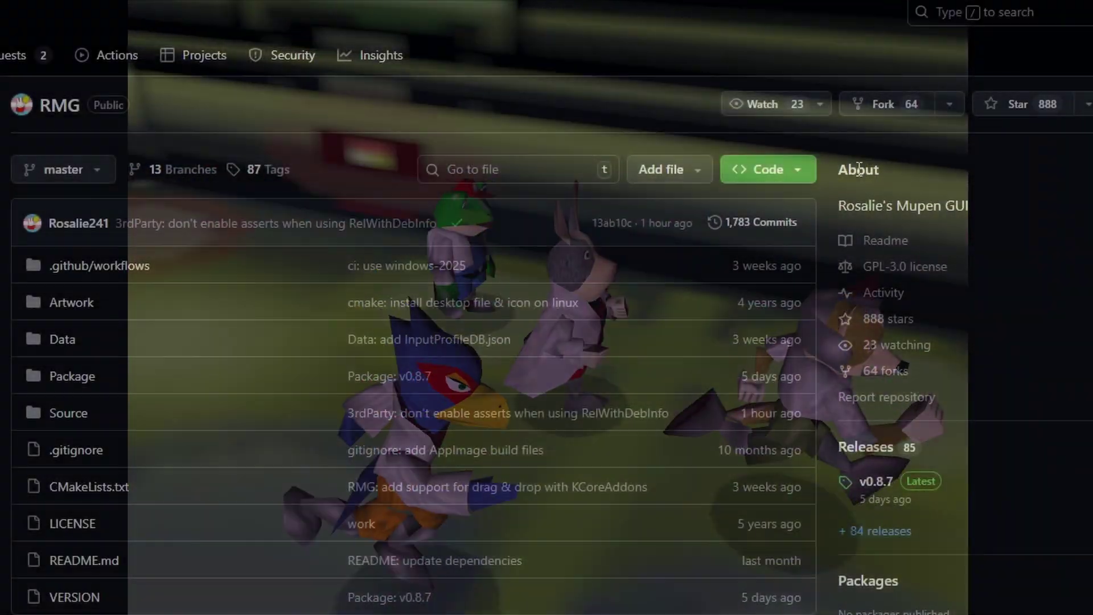
- Open the RMG repository's release list and review the v0.8.7 change notes and downloadable assets
{"action": "left_click_drag", "start_coordinate": [849, 170], "coordinate": [987, 521]}
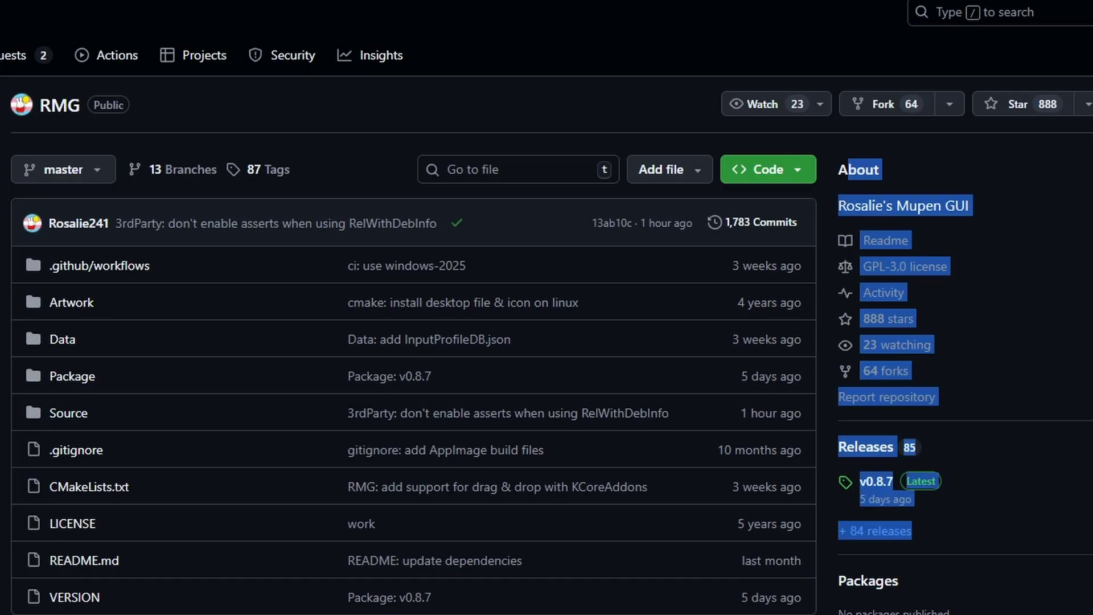
{"action": "left_click", "coordinate": [967, 529]}
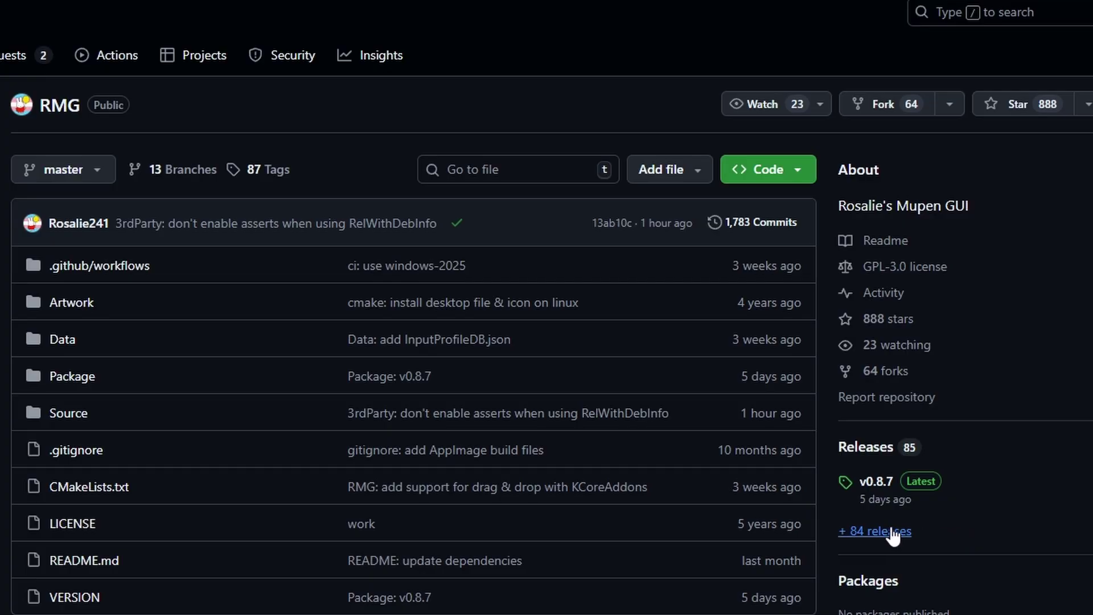
{"action": "left_click", "coordinate": [864, 532]}
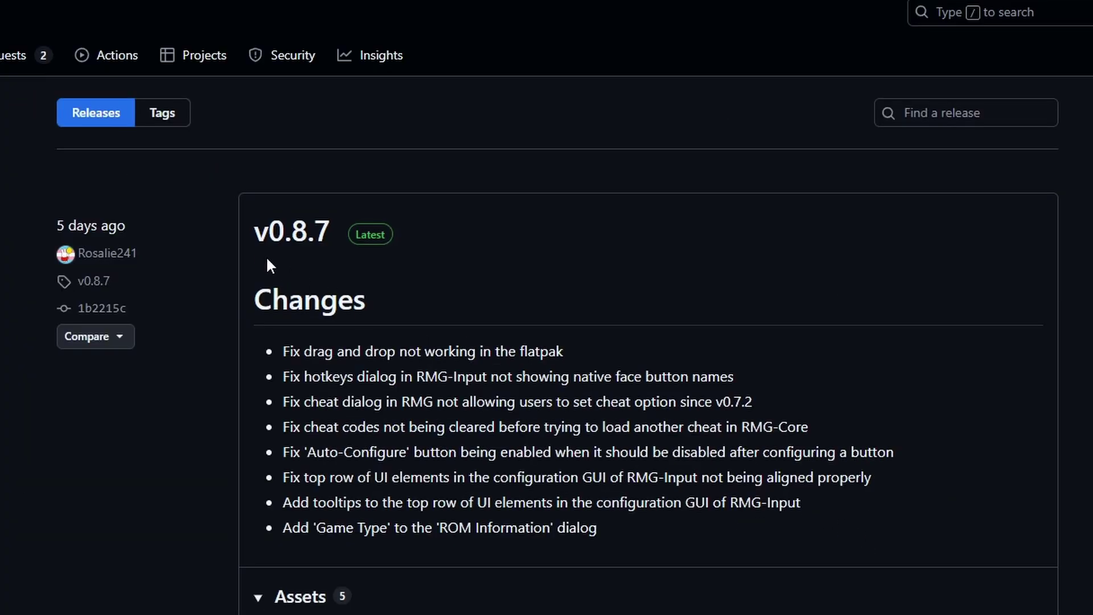
{"action": "left_click_drag", "start_coordinate": [250, 234], "coordinate": [848, 519]}
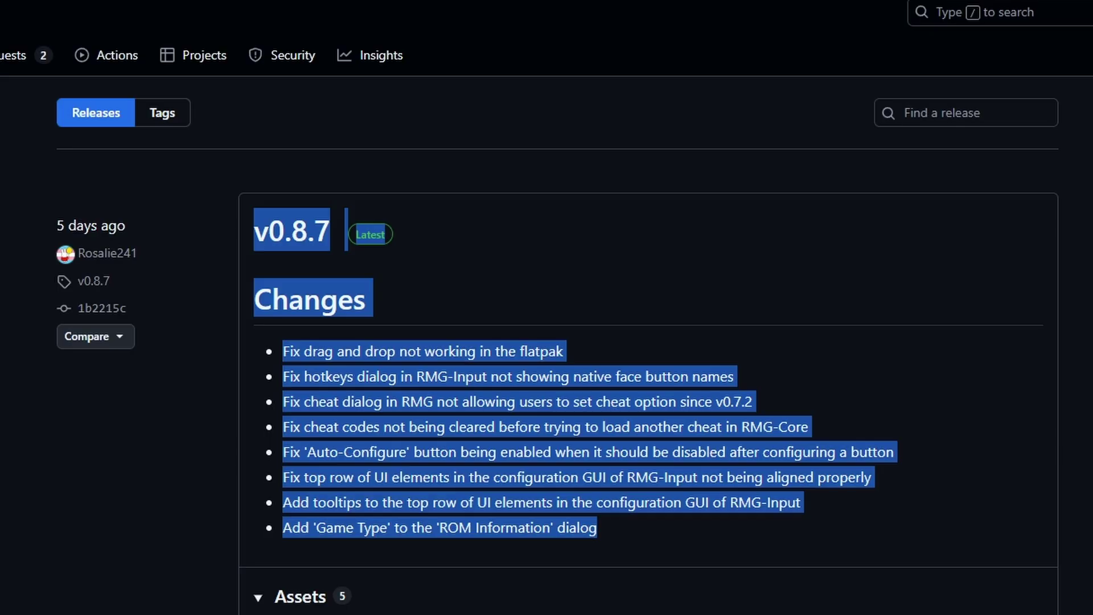
{"action": "scroll", "coordinate": [246, 318], "scroll_direction": "down", "scroll_amount": 4}
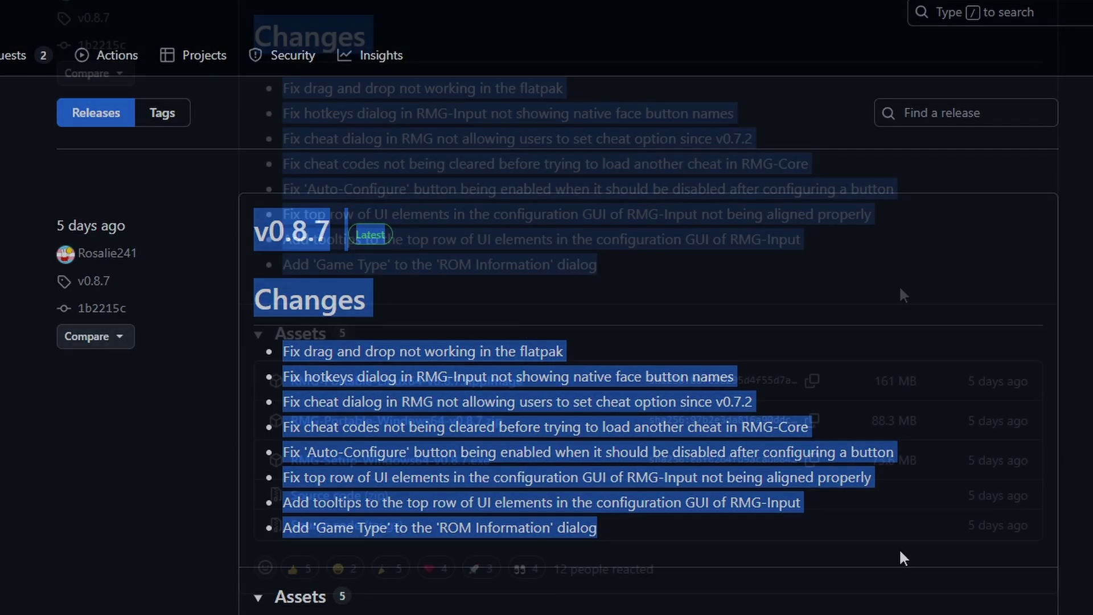
{"action": "left_click_drag", "start_coordinate": [245, 317], "coordinate": [1042, 538]}
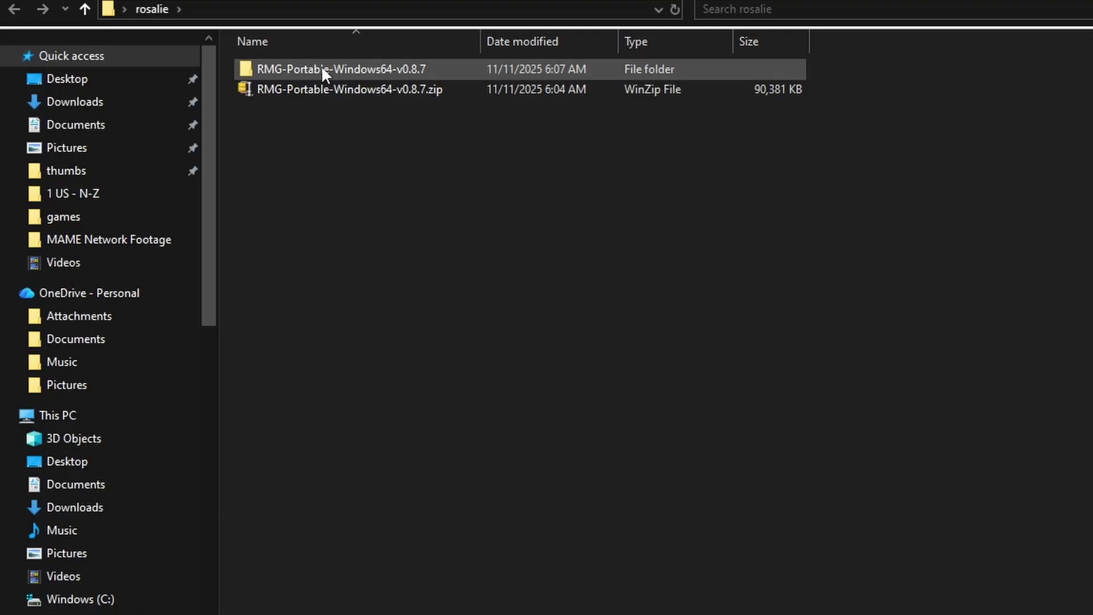
- Check the 7-Zip extraction options for the RMG-Portable-Windows64-v0.8.7.zip archive
{"action": "left_click", "coordinate": [326, 88]}
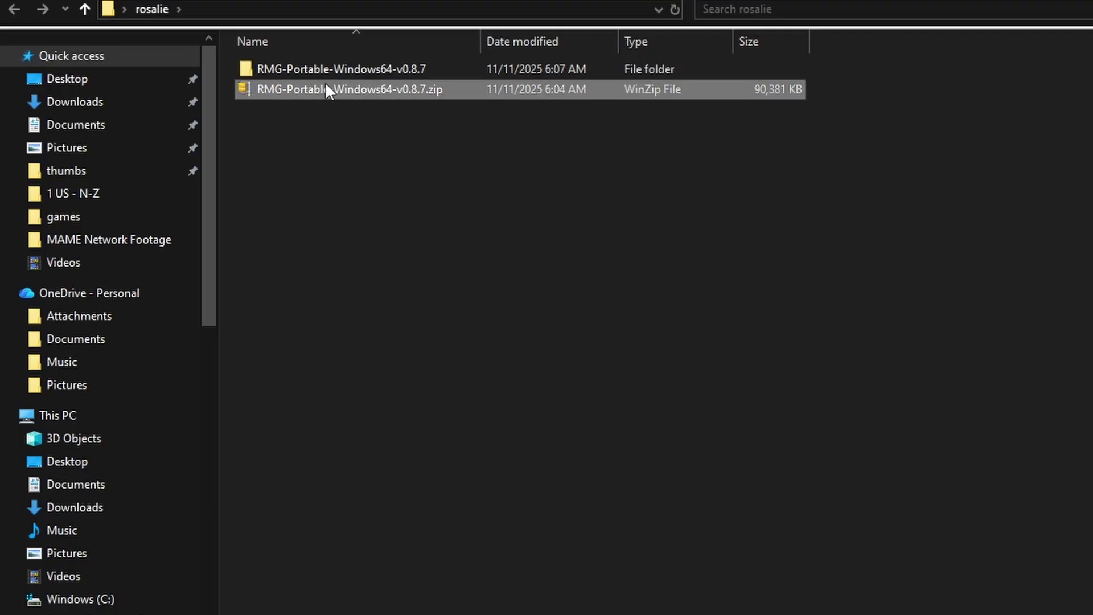
{"action": "right_click", "coordinate": [290, 91]}
{"action": "mouse_move", "coordinate": [389, 145]}
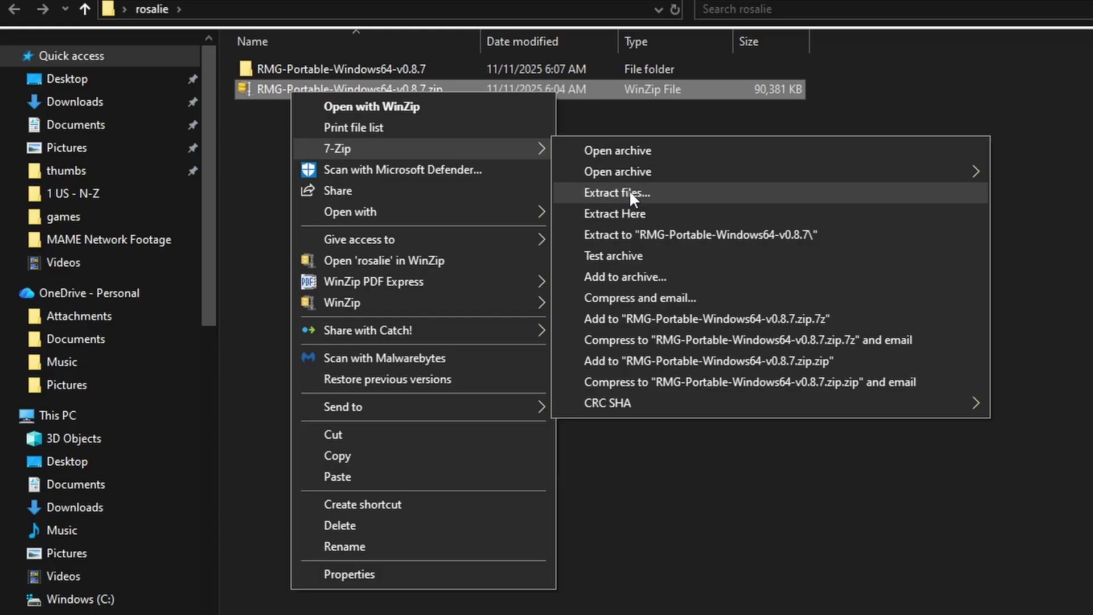
{"action": "left_click", "coordinate": [670, 504]}
- Open the extracted RMG-Portable-Windows64-v0.8.7 folder and look through its files
{"action": "double_click", "coordinate": [344, 69]}
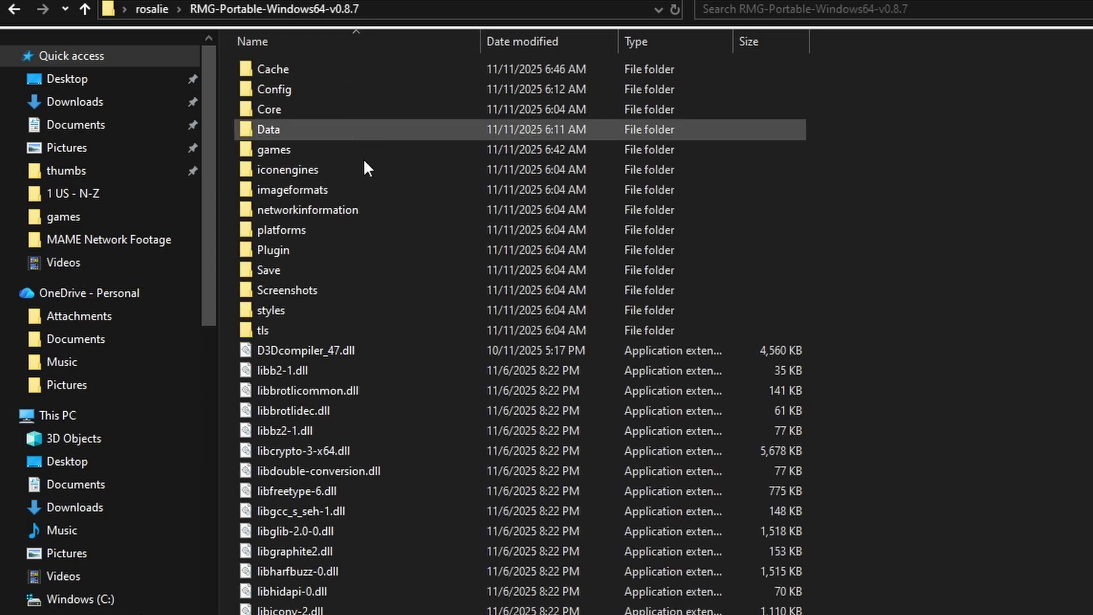
{"action": "scroll", "coordinate": [388, 290], "scroll_direction": "down", "scroll_amount": 2}
{"action": "scroll", "coordinate": [388, 292], "scroll_direction": "down", "scroll_amount": 6}
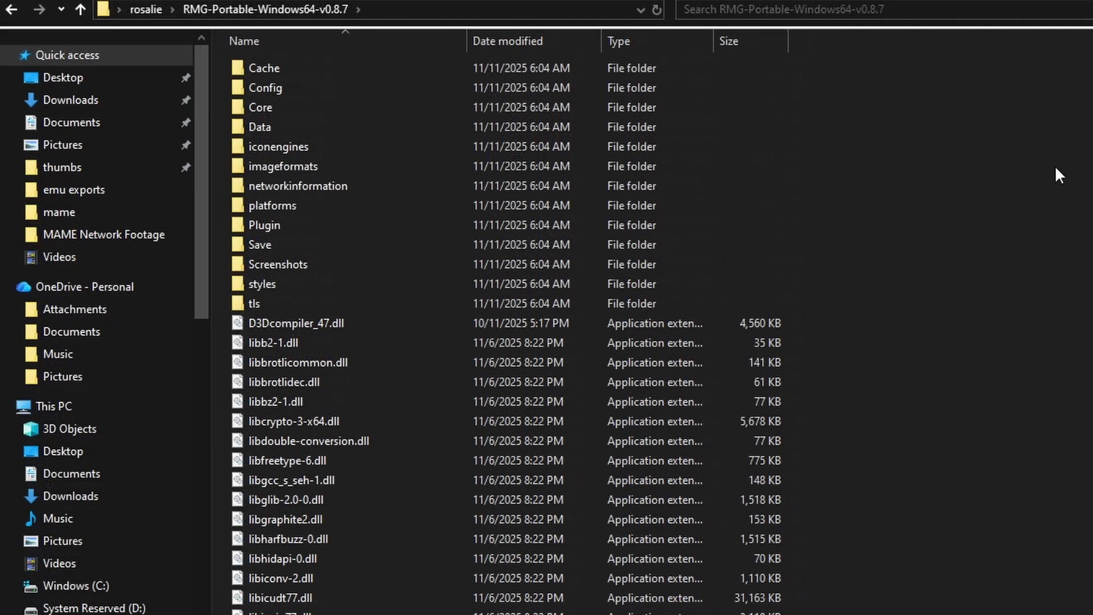
- Create a new folder named games inside the RMG-Portable-Windows64-v0.8.7 folder
{"action": "right_click", "coordinate": [1055, 165]}
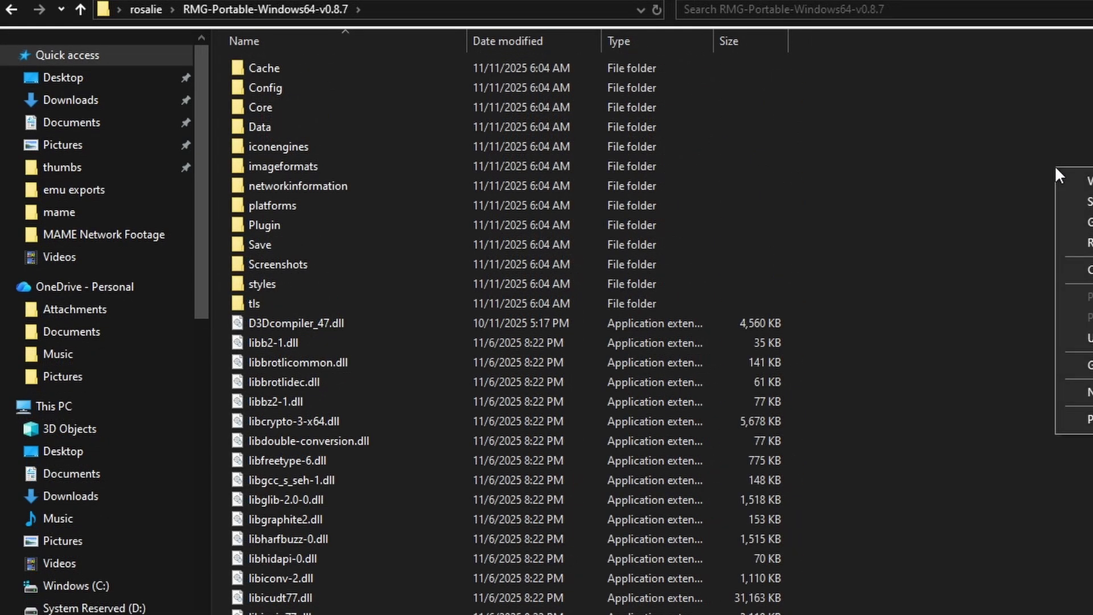
{"action": "right_click", "coordinate": [732, 120]}
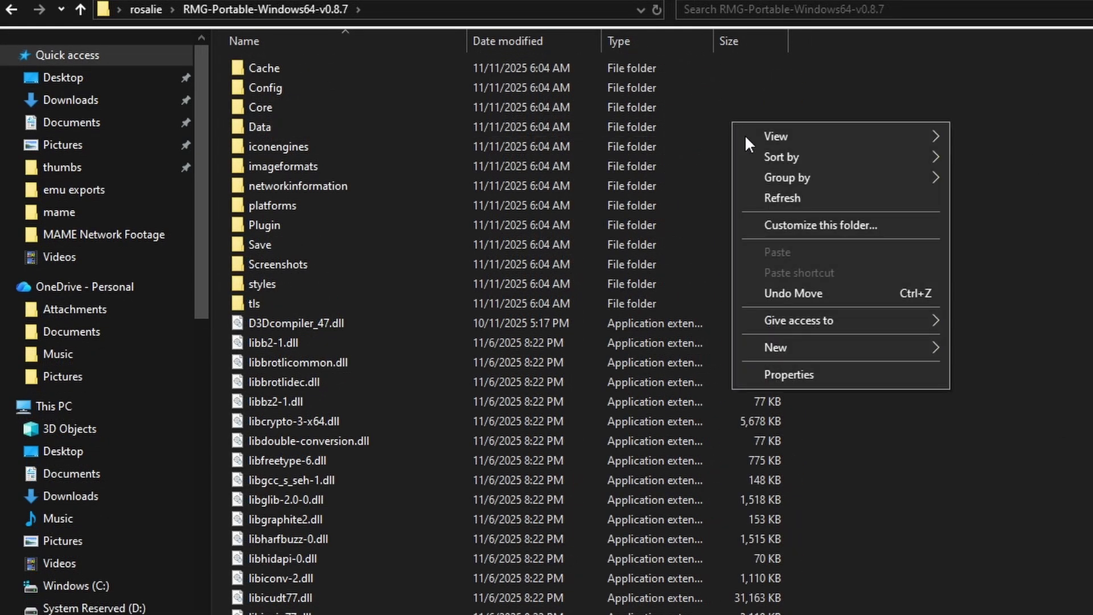
{"action": "mouse_move", "coordinate": [833, 339]}
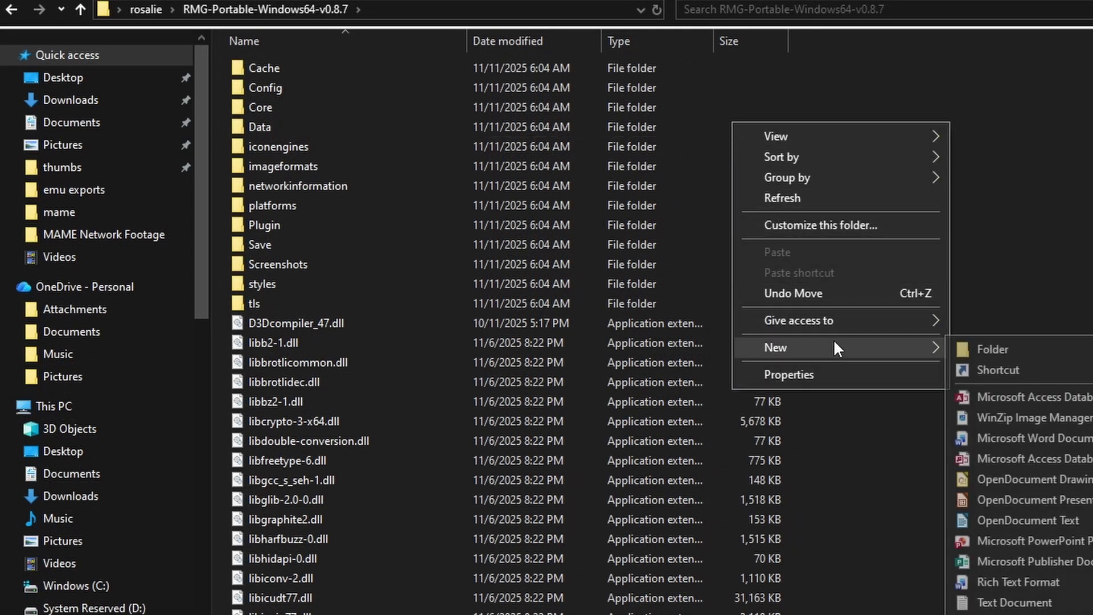
{"action": "left_click", "coordinate": [971, 344]}
{"action": "type", "text": "games"}
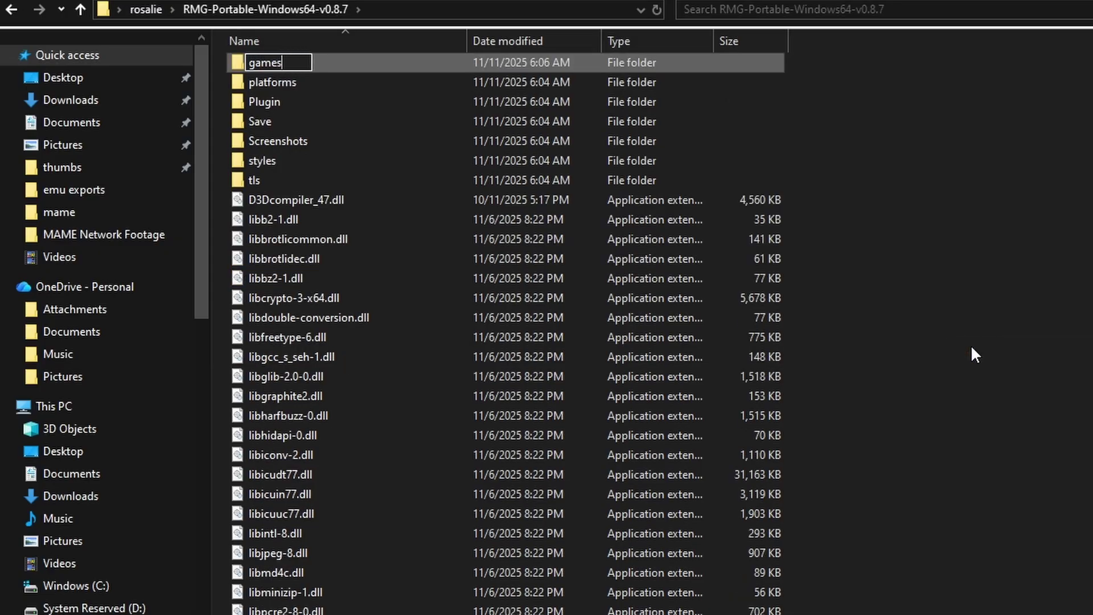
{"action": "key", "text": "Return"}
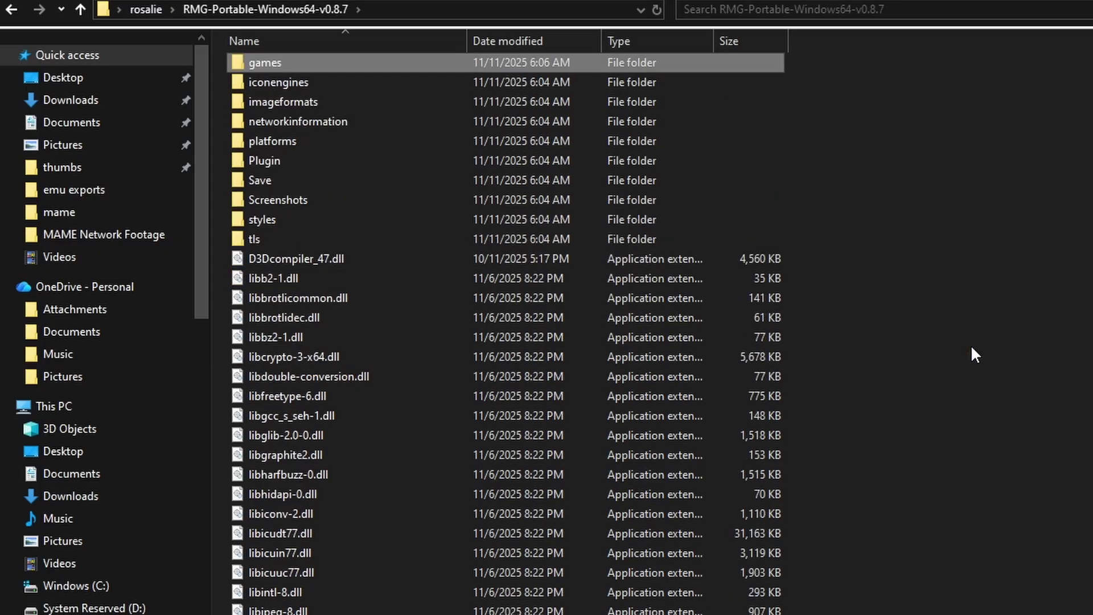
- Paste the copied N64 ROM files into the new games folder
{"action": "double_click", "coordinate": [301, 62]}
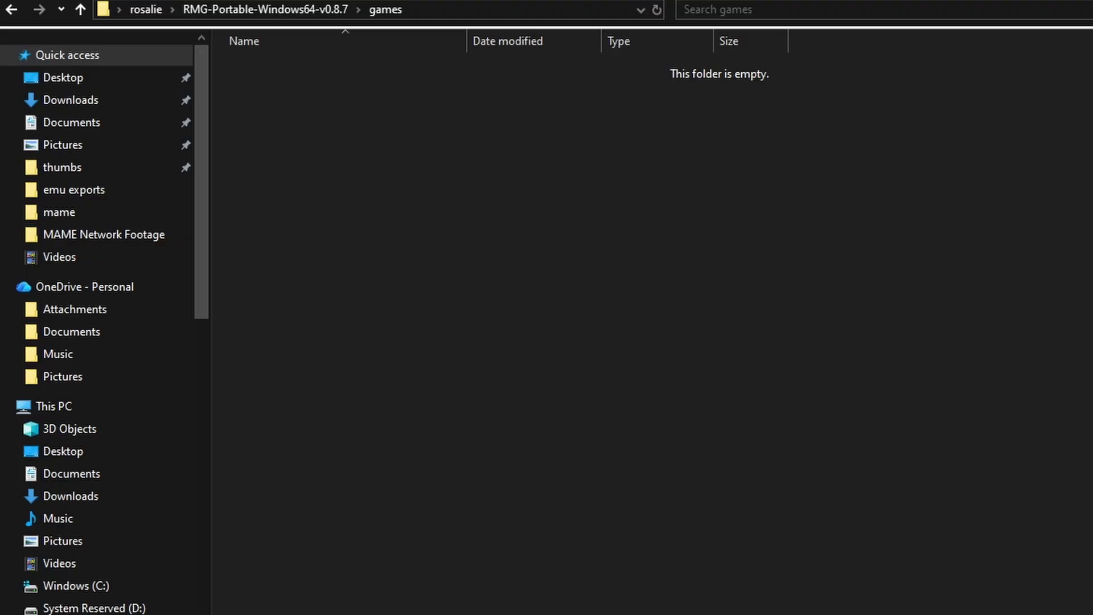
{"action": "right_click", "coordinate": [346, 122]}
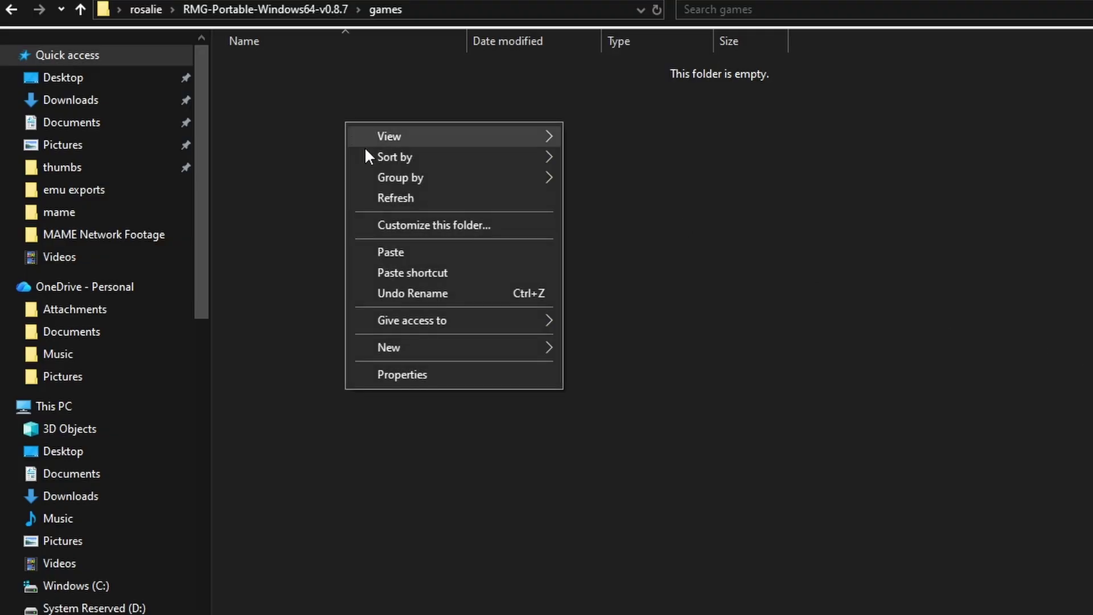
{"action": "left_click", "coordinate": [408, 252]}
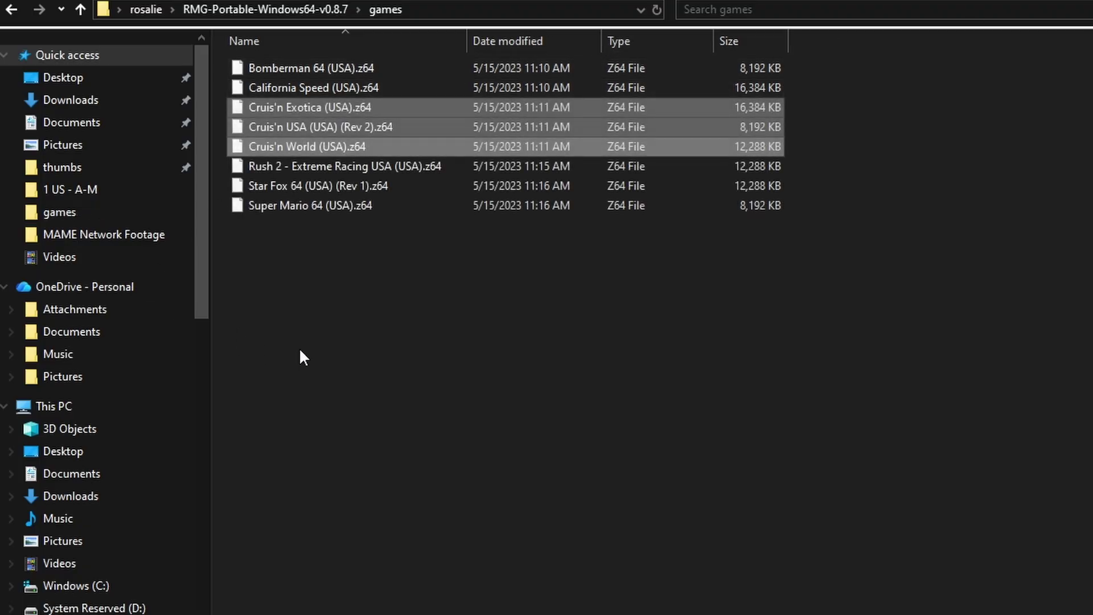
{"action": "left_click", "coordinate": [374, 237]}
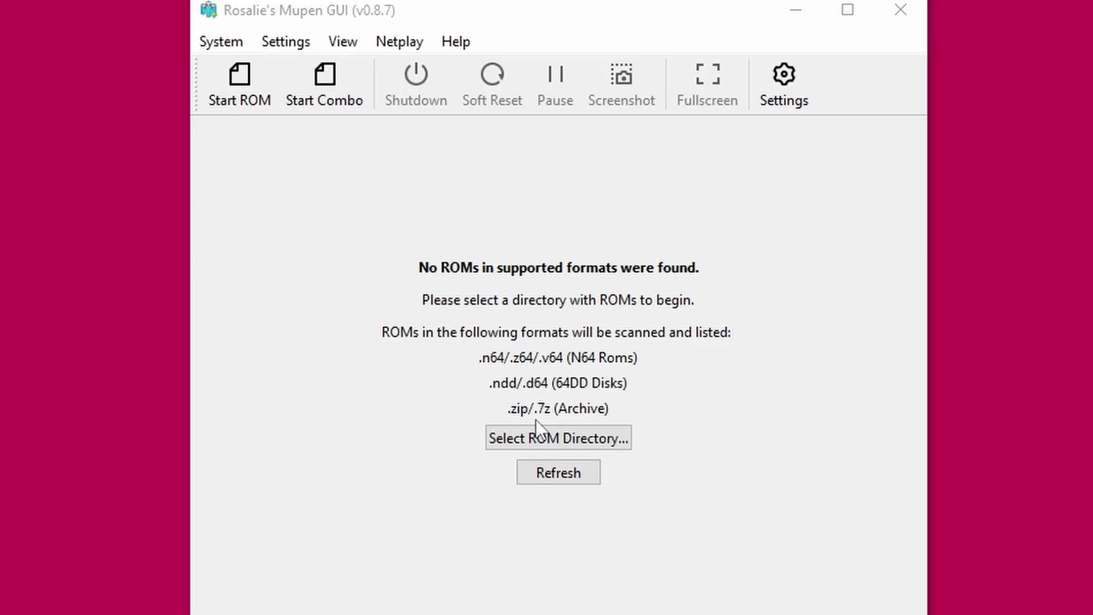
- In Rosalie's Mupen GUI, set the games folder inside RMG-Portable-Windows64-v0.8.7 as the ROM directory
{"action": "left_click", "coordinate": [572, 435]}
{"action": "left_click_drag", "start_coordinate": [766, 53], "coordinate": [678, 7]}
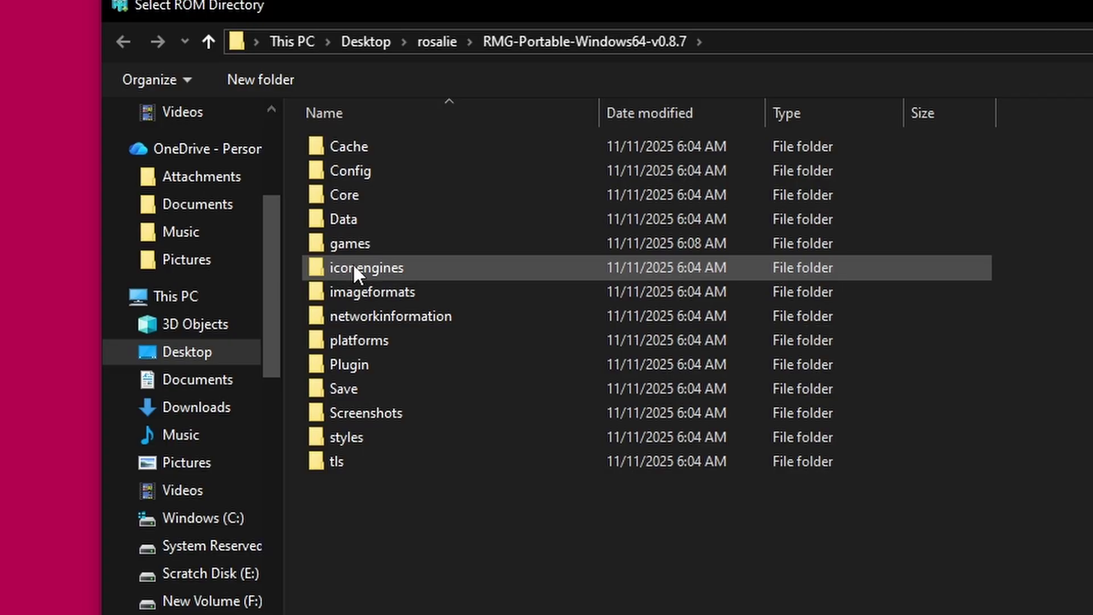
{"action": "double_click", "coordinate": [353, 243]}
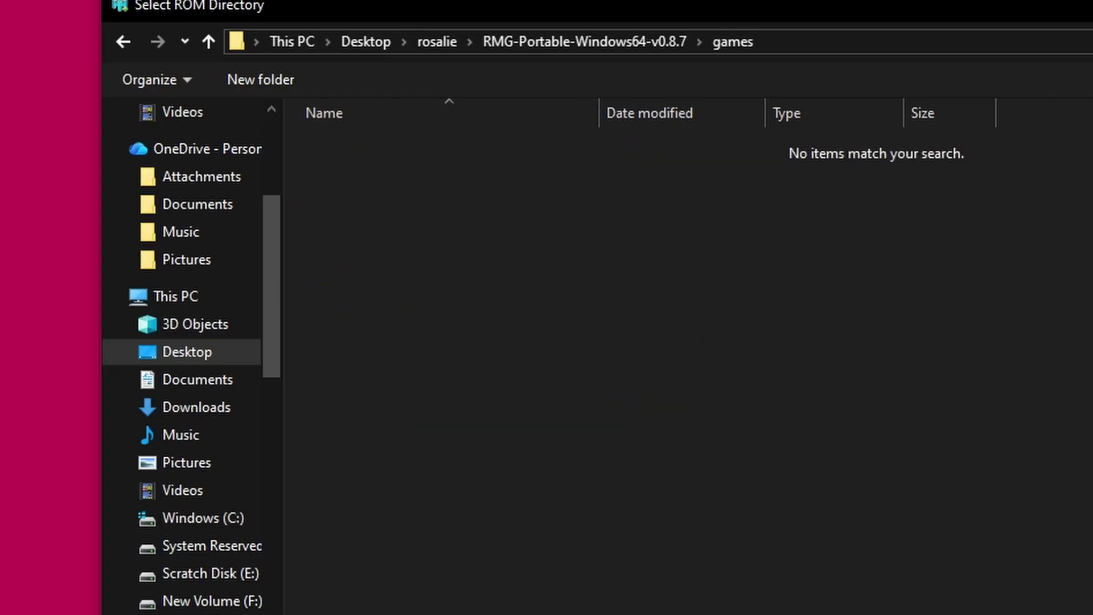
{"action": "left_click", "coordinate": [844, 521]}
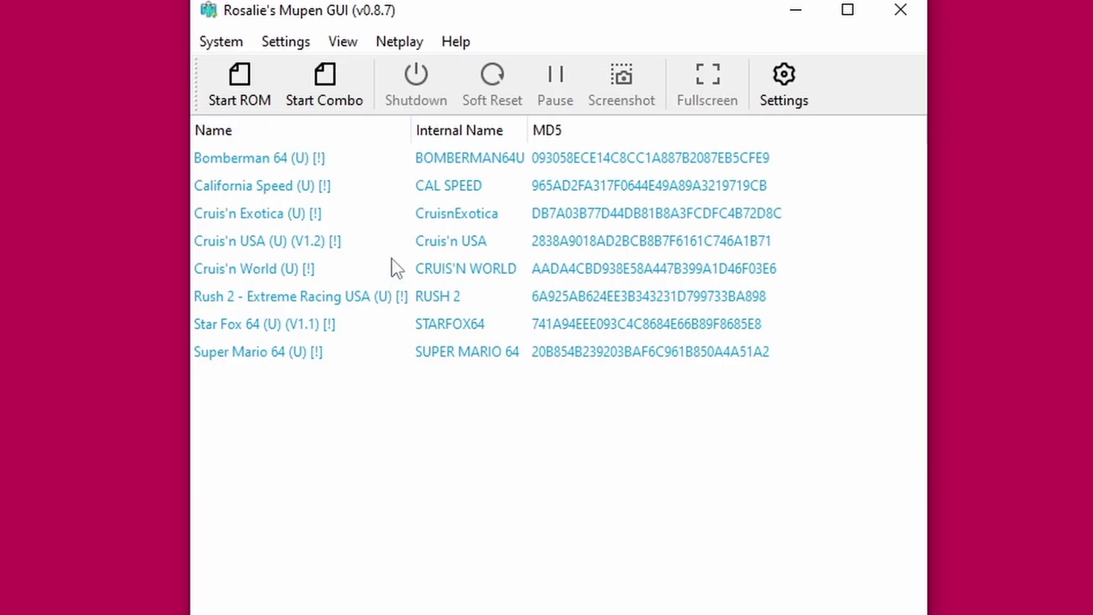
{"action": "left_click", "coordinate": [230, 43]}
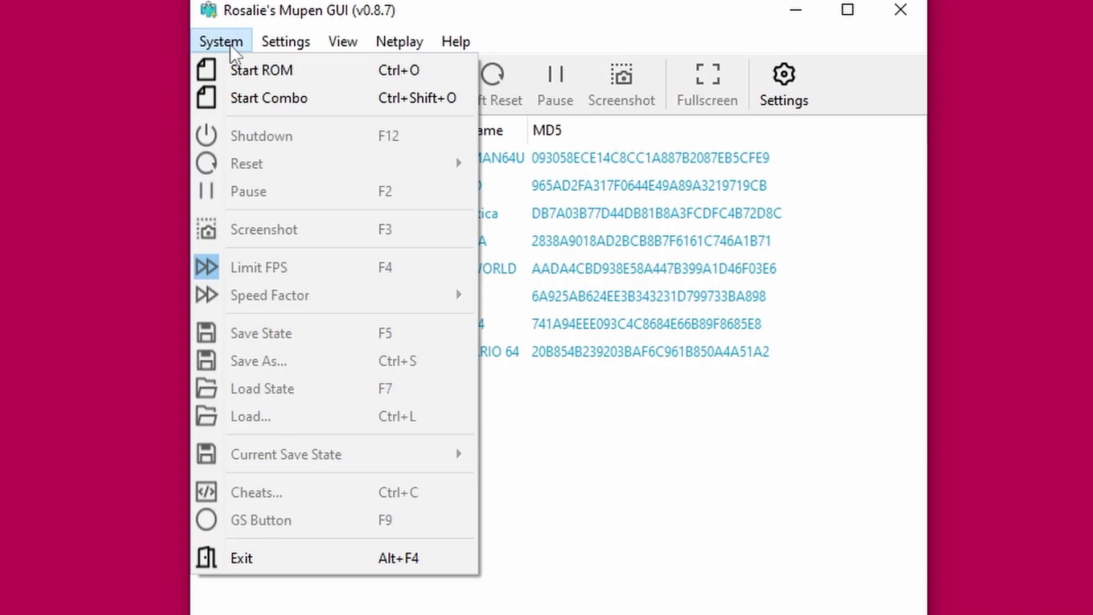
{"action": "mouse_move", "coordinate": [276, 39]}
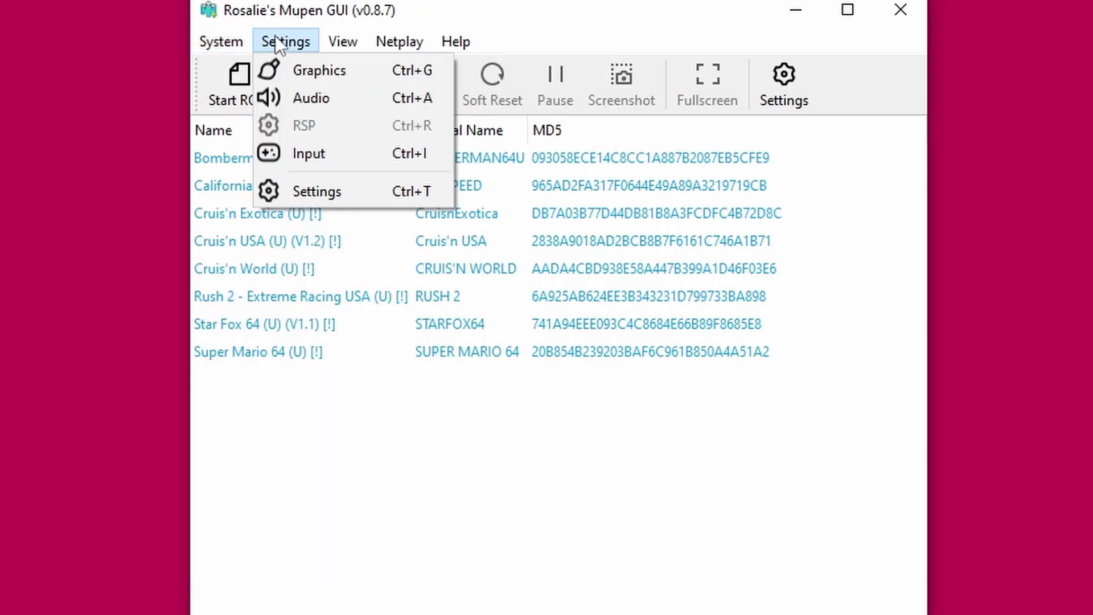
{"action": "mouse_move", "coordinate": [383, 49]}
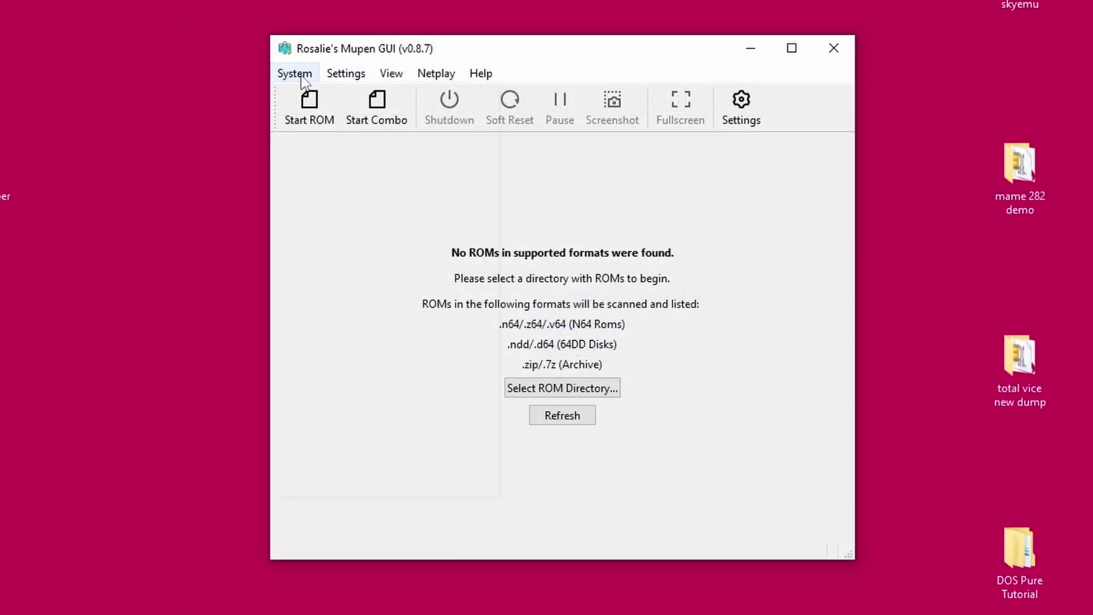
- Open the input configuration and set Player 1's input device to 8BitDo 64 (2)
{"action": "left_click", "coordinate": [302, 78]}
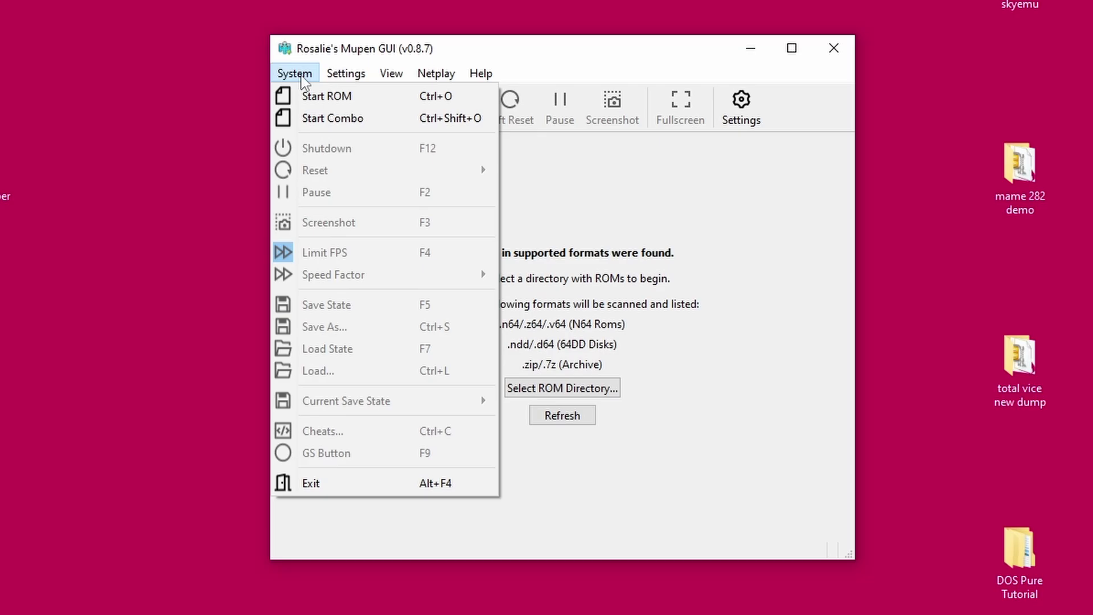
{"action": "mouse_move", "coordinate": [345, 74]}
{"action": "left_click", "coordinate": [374, 163]}
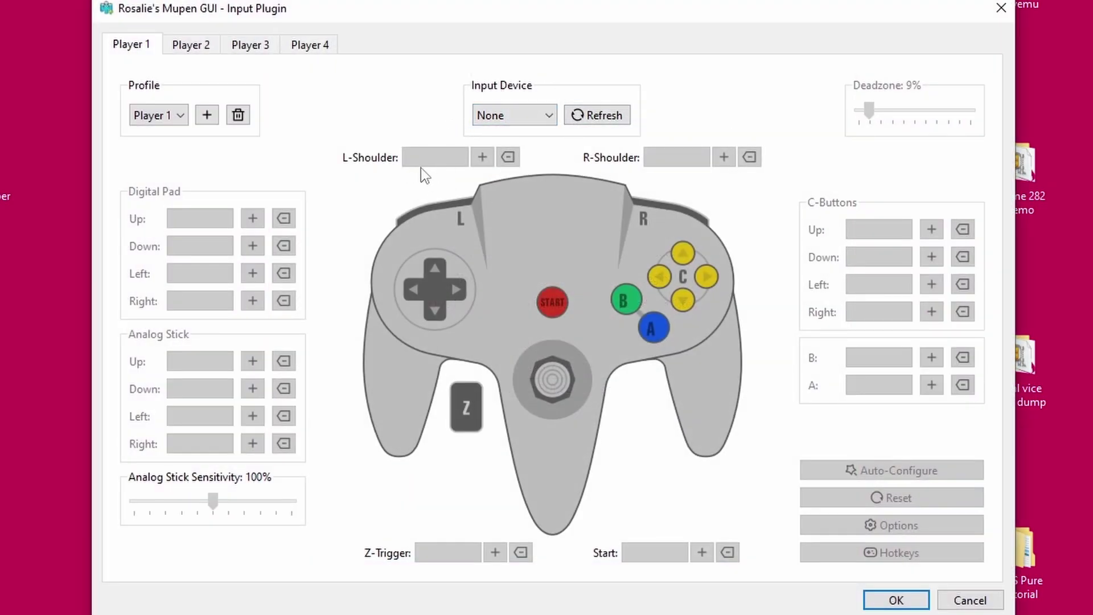
{"action": "left_click", "coordinate": [501, 115]}
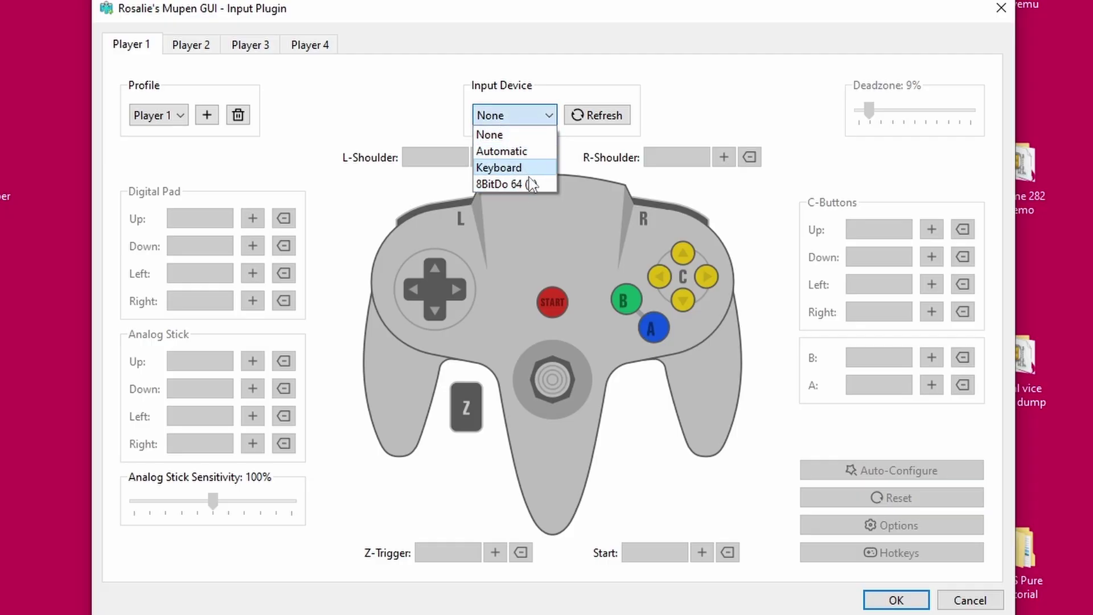
{"action": "left_click", "coordinate": [532, 184]}
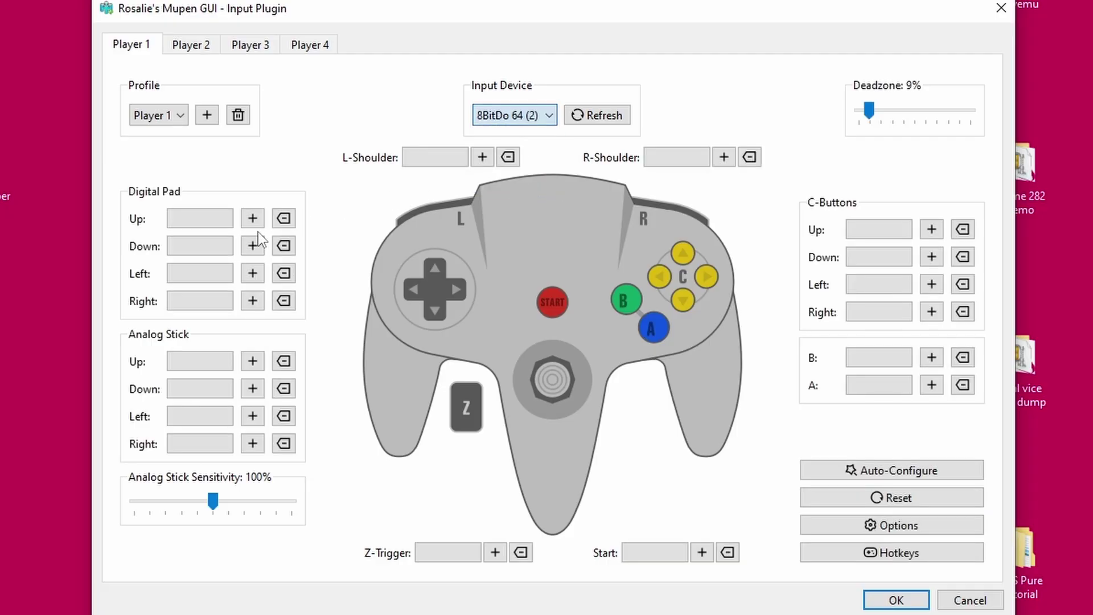
- Map Player 1's Digital Pad directions to the controller's D-pad and the Analog Stick directions to its left stick
{"action": "left_click", "coordinate": [191, 224]}
{"action": "left_click", "coordinate": [199, 248]}
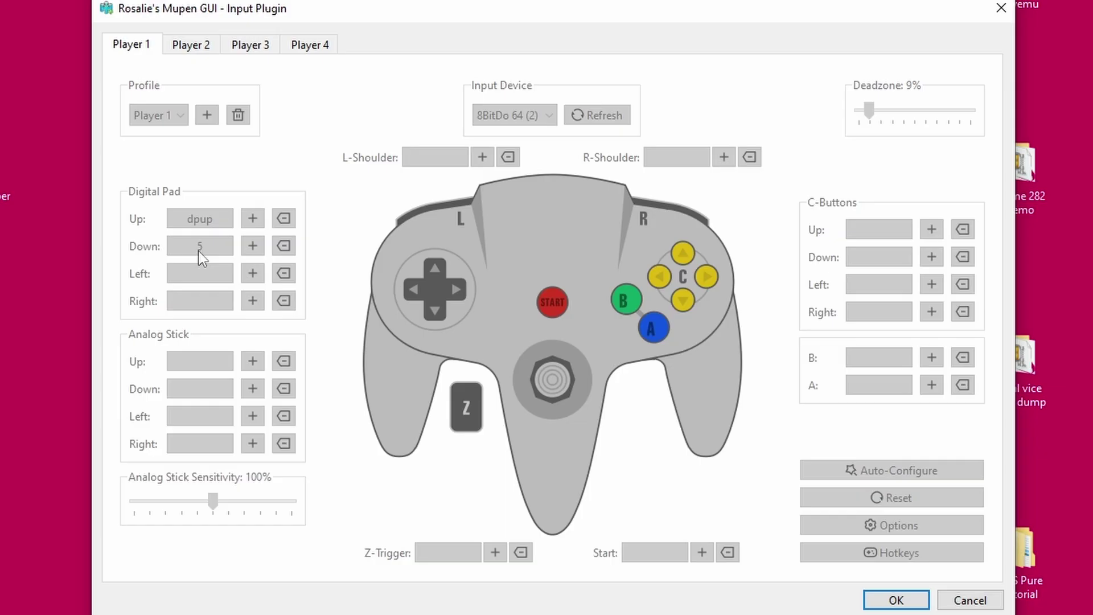
{"action": "left_click", "coordinate": [214, 301]}
{"action": "left_click", "coordinate": [220, 358]}
{"action": "left_click", "coordinate": [219, 390]}
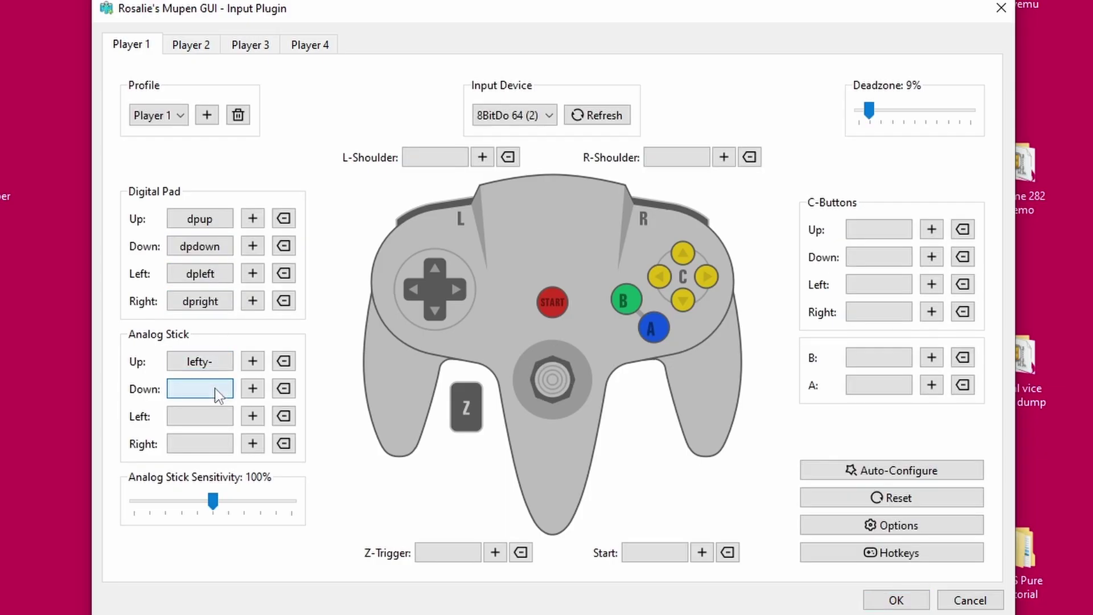
{"action": "left_click", "coordinate": [218, 416]}
{"action": "left_click", "coordinate": [224, 443]}
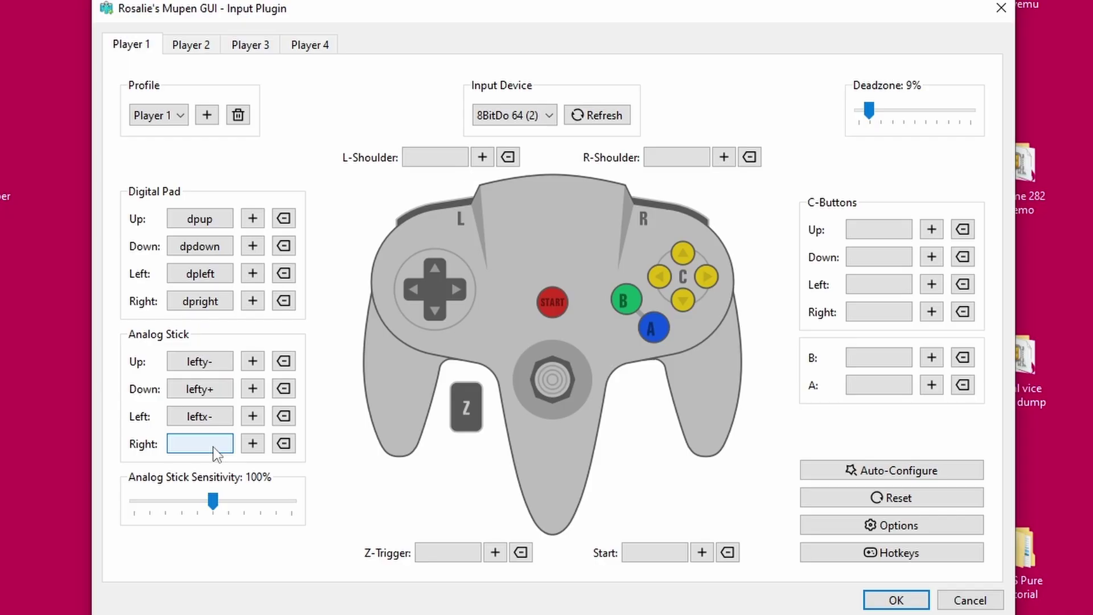
- Map L-Shoulder to lefttrigger+, R-Shoulder to righttrigger+, and the four C-Buttons to the matching right stick directions
{"action": "left_click", "coordinate": [428, 161]}
{"action": "left_click", "coordinate": [674, 157]}
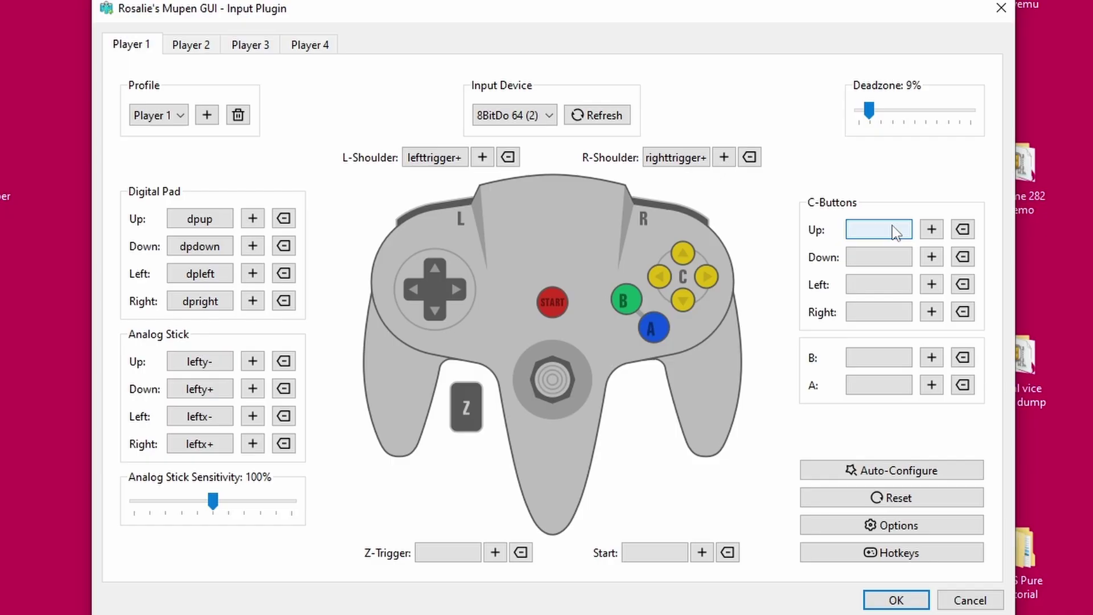
{"action": "left_click", "coordinate": [893, 227]}
{"action": "left_click", "coordinate": [898, 254]}
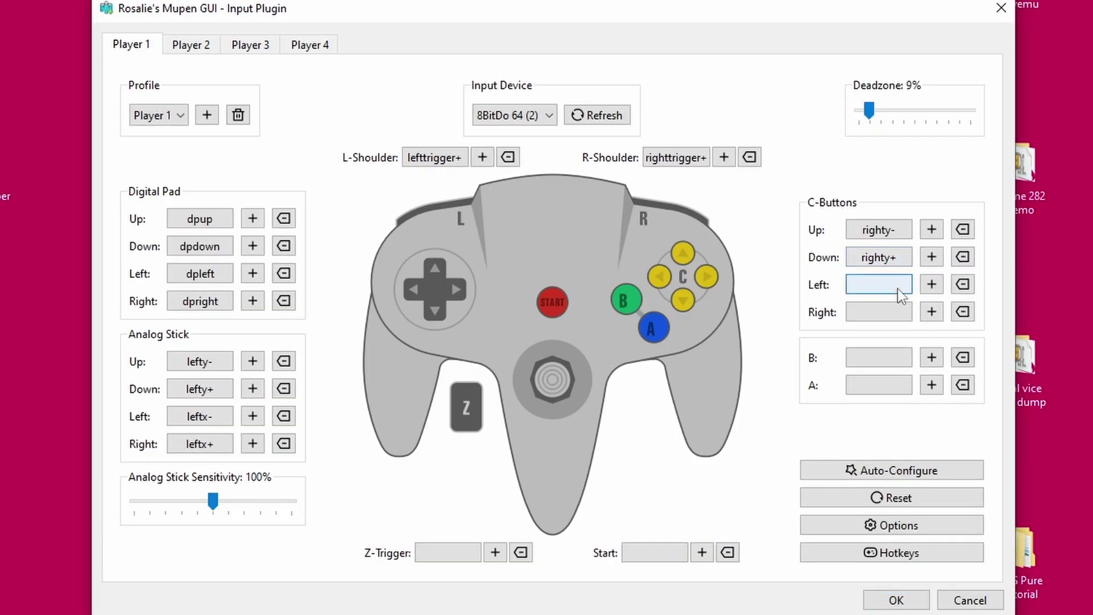
{"action": "left_click", "coordinate": [898, 289]}
{"action": "left_click", "coordinate": [898, 312]}
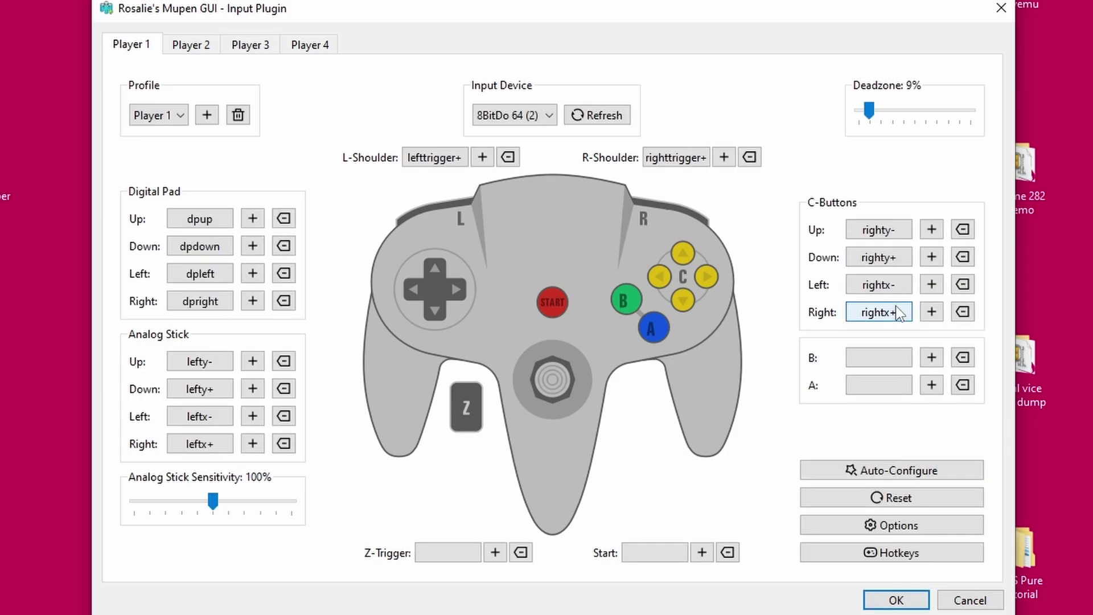
- Map Player 1's B button to b, A to a and Start to start, and assign the Z-Trigger on the controller
{"action": "left_click", "coordinate": [874, 357]}
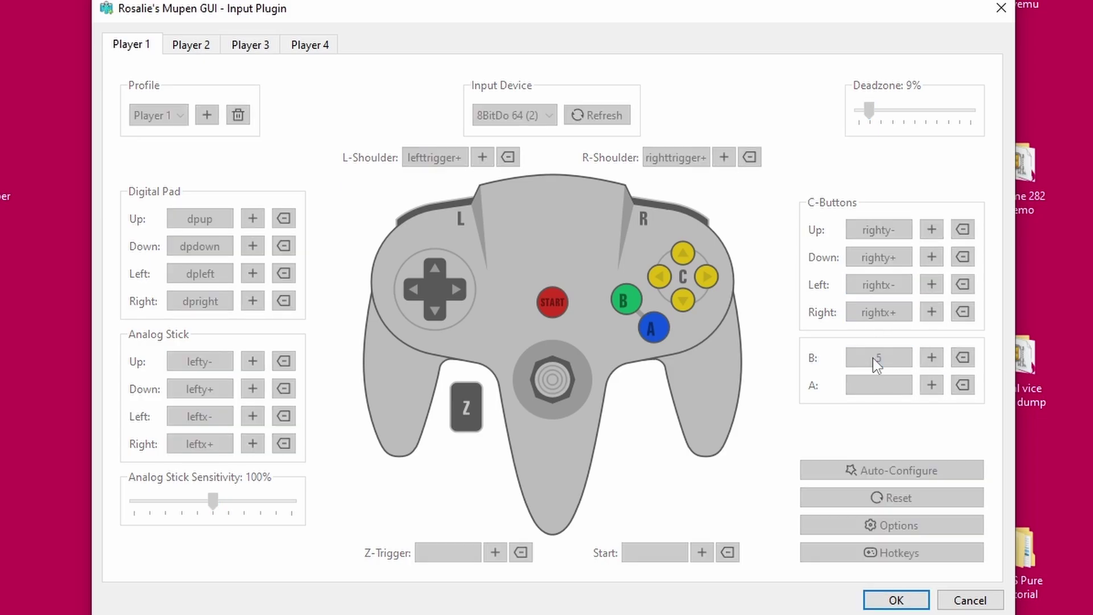
{"action": "left_click", "coordinate": [890, 386]}
{"action": "left_click", "coordinate": [668, 553]}
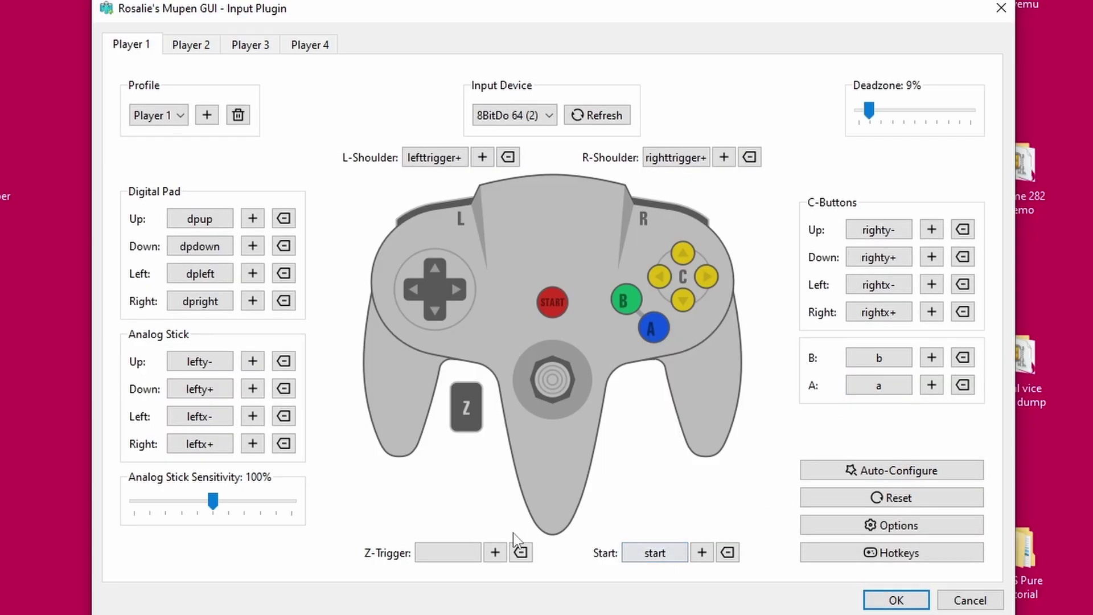
{"action": "left_click", "coordinate": [454, 555]}
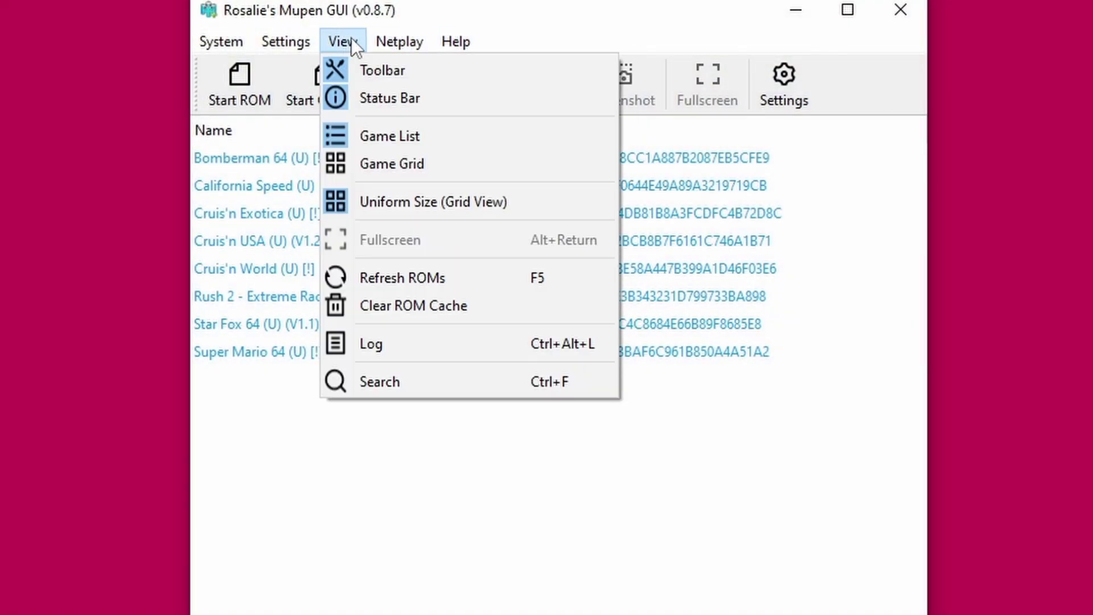
- In the GLideN64 graphics settings, set the windowed resolution to 1600 x 1200 and choose fast approximate anti-aliasing (FXAA)
{"action": "mouse_move", "coordinate": [305, 42]}
{"action": "left_click", "coordinate": [307, 66]}
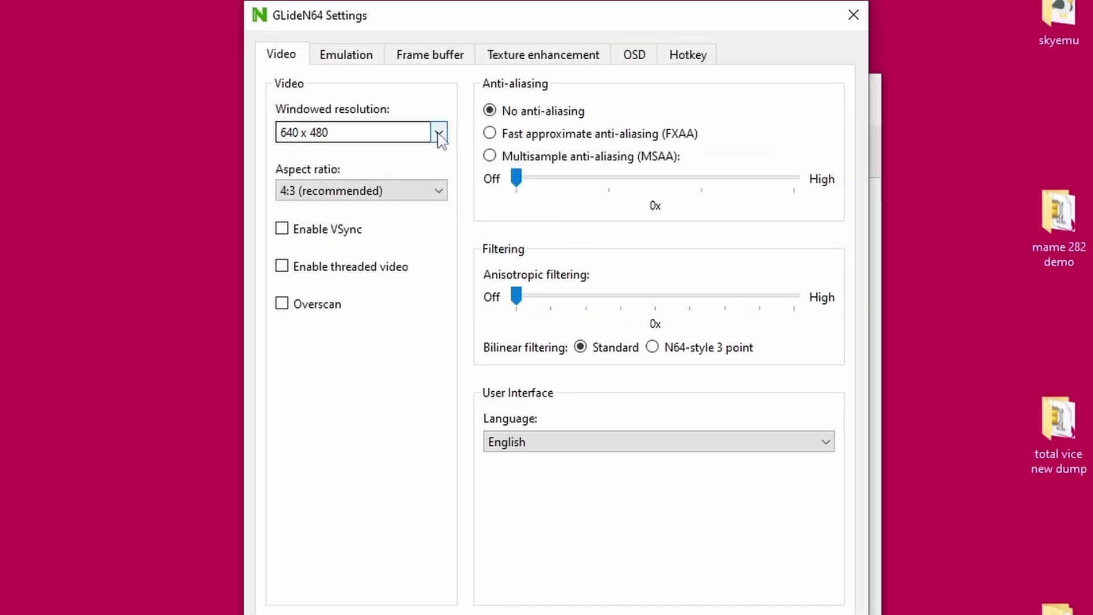
{"action": "left_click", "coordinate": [439, 134]}
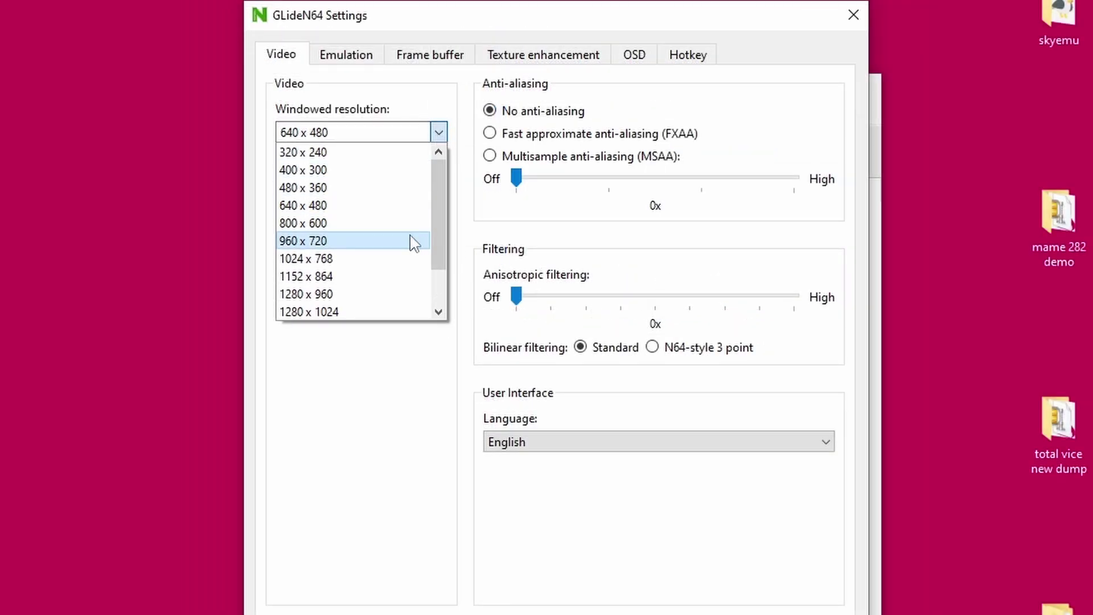
{"action": "scroll", "coordinate": [405, 281], "scroll_direction": "down", "scroll_amount": 1}
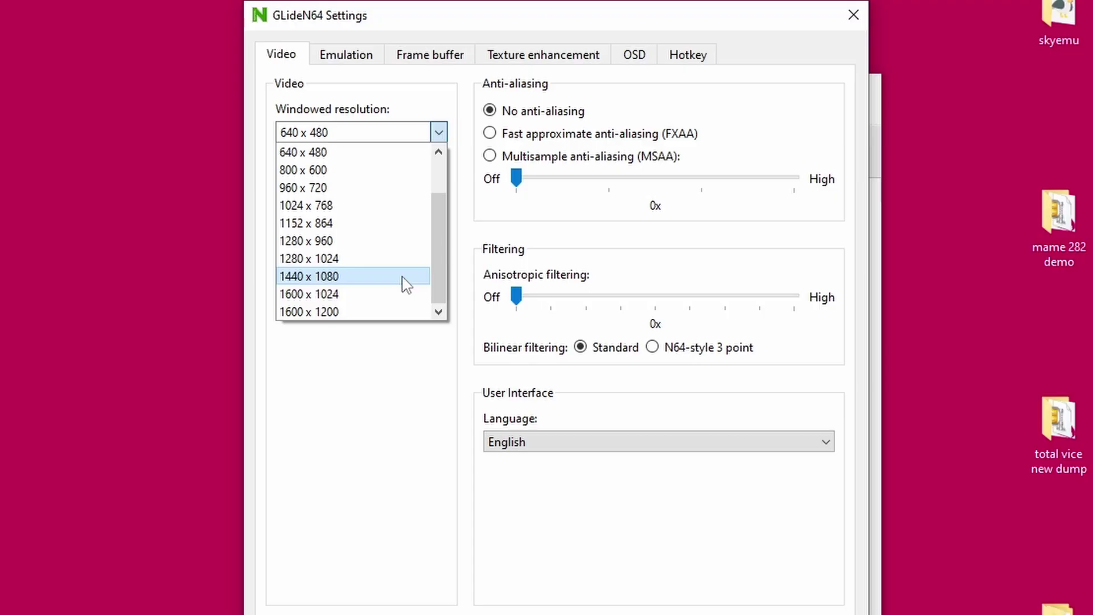
{"action": "left_click", "coordinate": [367, 312]}
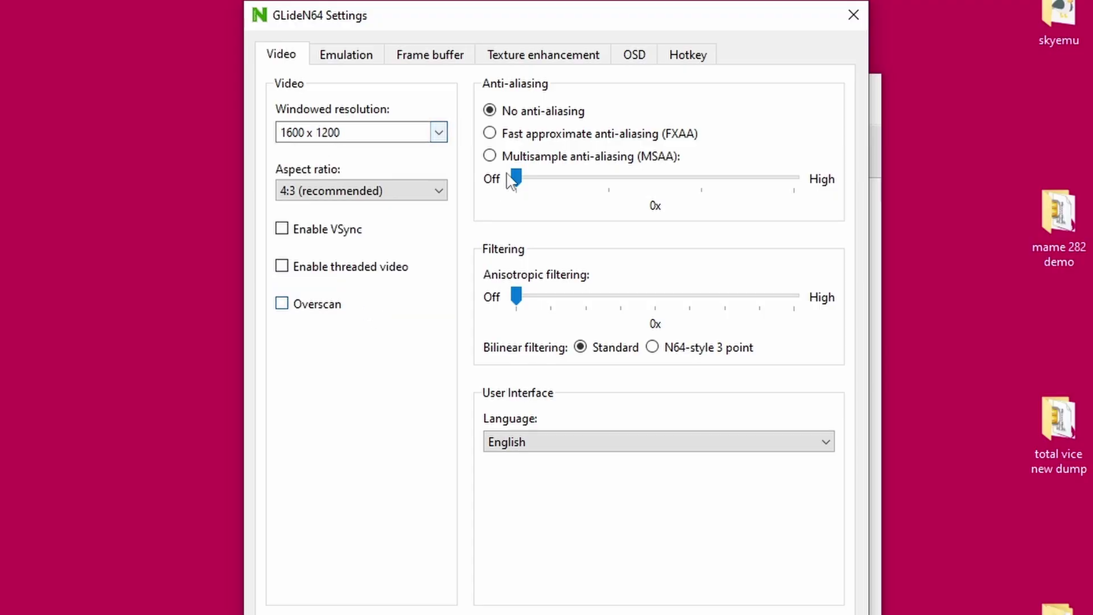
{"action": "left_click", "coordinate": [490, 136]}
- Examine the emulation, frame buffer, texture enhancement and OSD settings, including the available texture filters and enhancements
{"action": "left_click", "coordinate": [363, 62]}
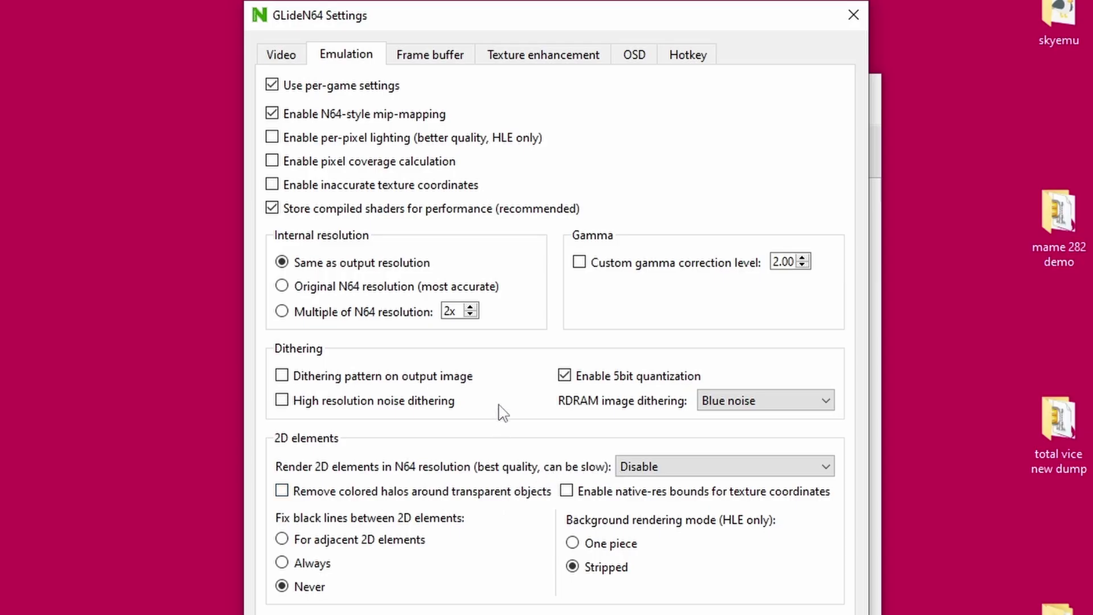
{"action": "left_click", "coordinate": [422, 57]}
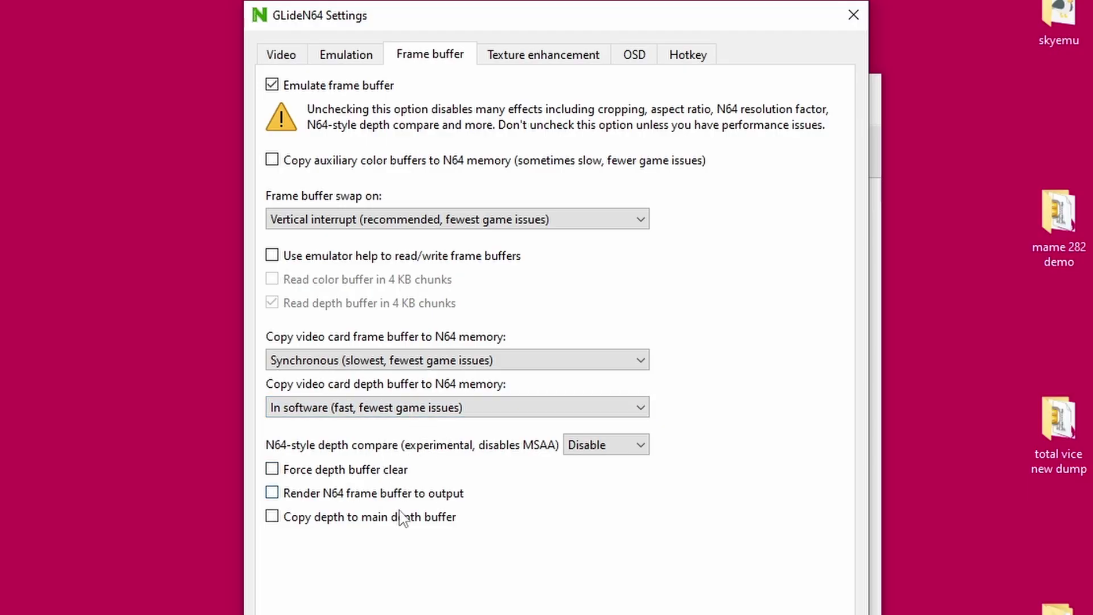
{"action": "left_click", "coordinate": [513, 57]}
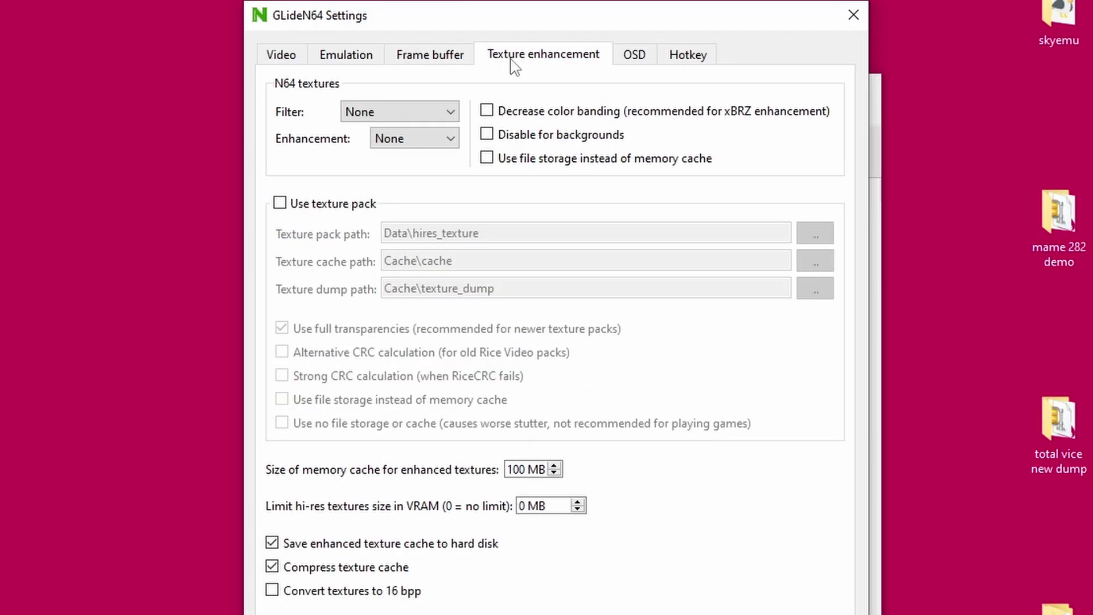
{"action": "left_click", "coordinate": [446, 114]}
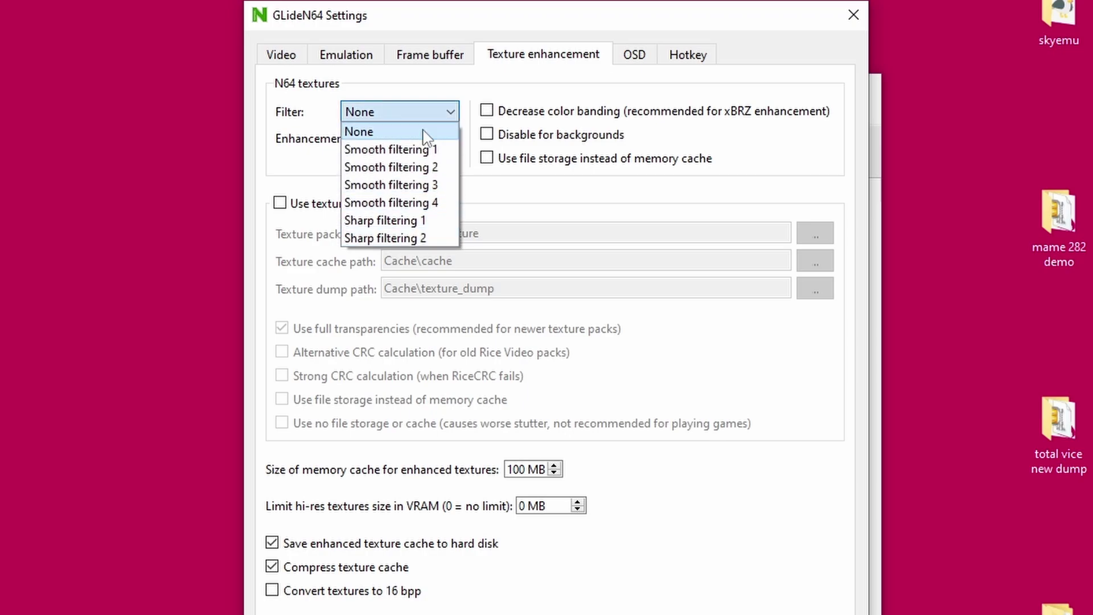
{"action": "left_click", "coordinate": [449, 113]}
{"action": "left_click", "coordinate": [447, 140]}
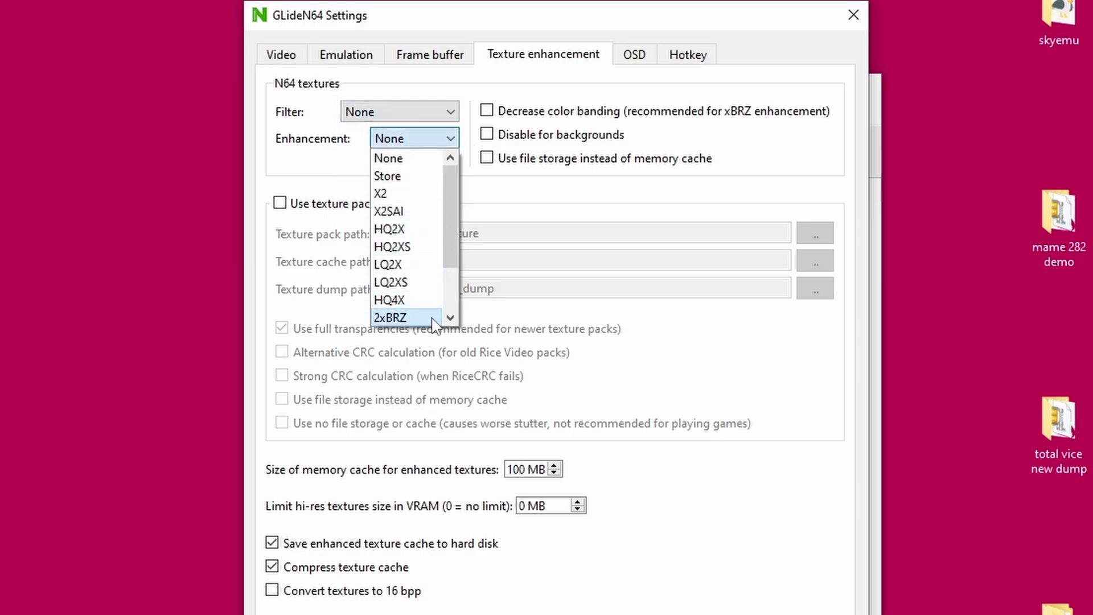
{"action": "left_click", "coordinate": [421, 159]}
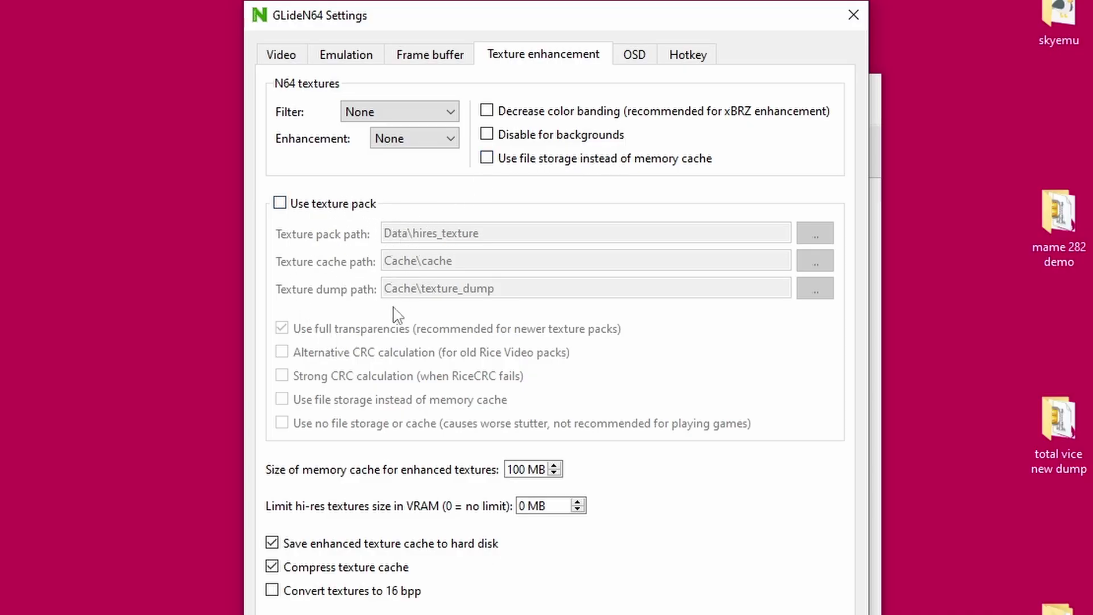
{"action": "left_click", "coordinate": [638, 54]}
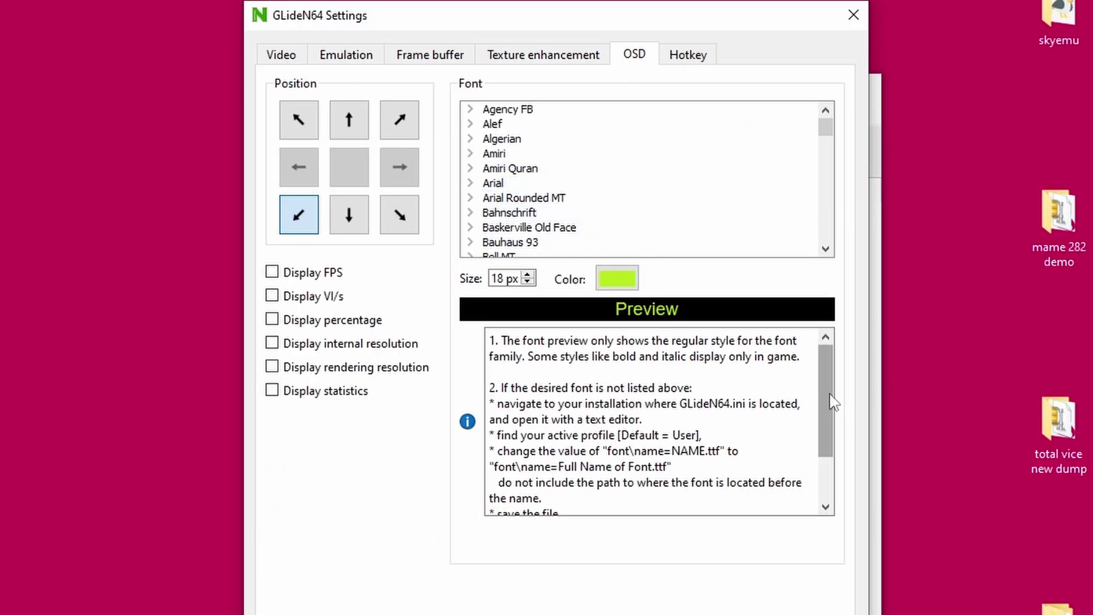
{"action": "left_click_drag", "start_coordinate": [829, 414], "coordinate": [791, 224]}
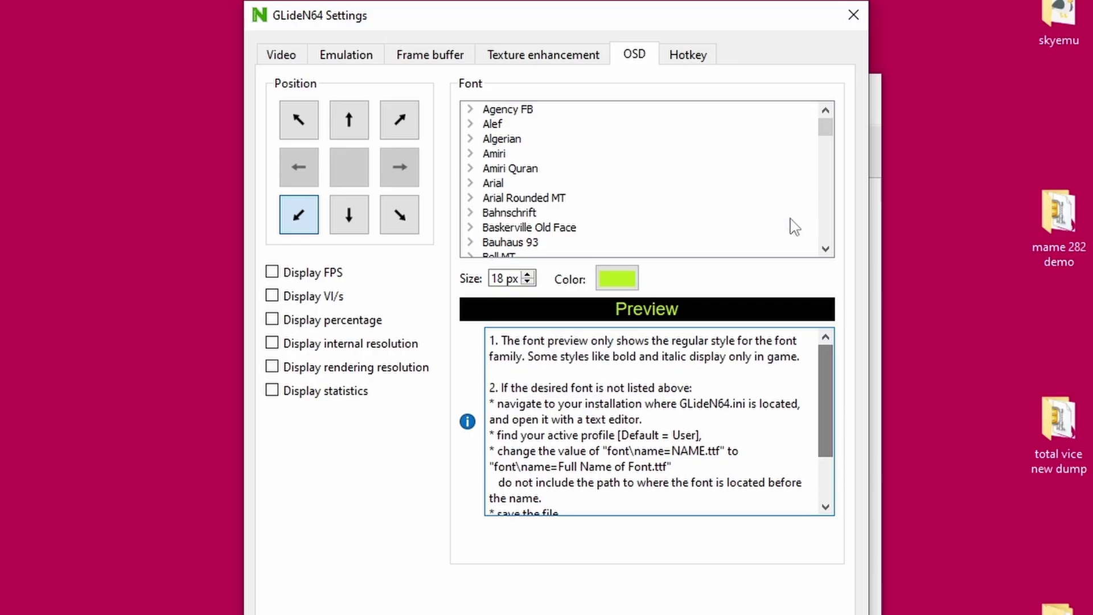
- Assign V as the hotkey for Toggle VSync and F as the hotkey for Toggle OSD FPS
{"action": "left_click", "coordinate": [703, 60]}
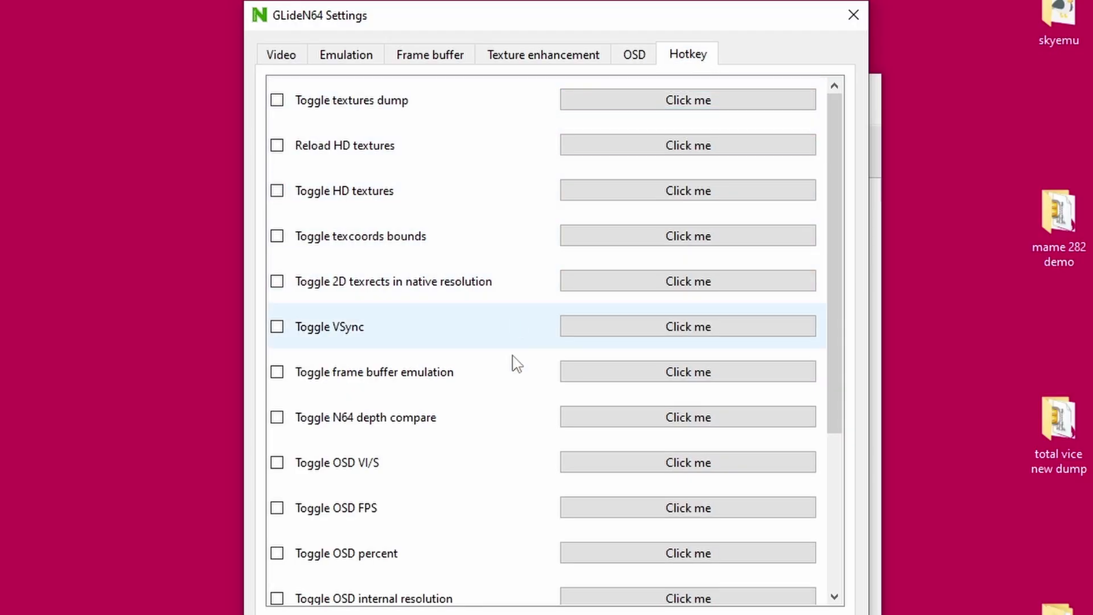
{"action": "scroll", "coordinate": [517, 429], "scroll_direction": "down", "scroll_amount": 3}
{"action": "scroll", "coordinate": [518, 445], "scroll_direction": "up", "scroll_amount": 3}
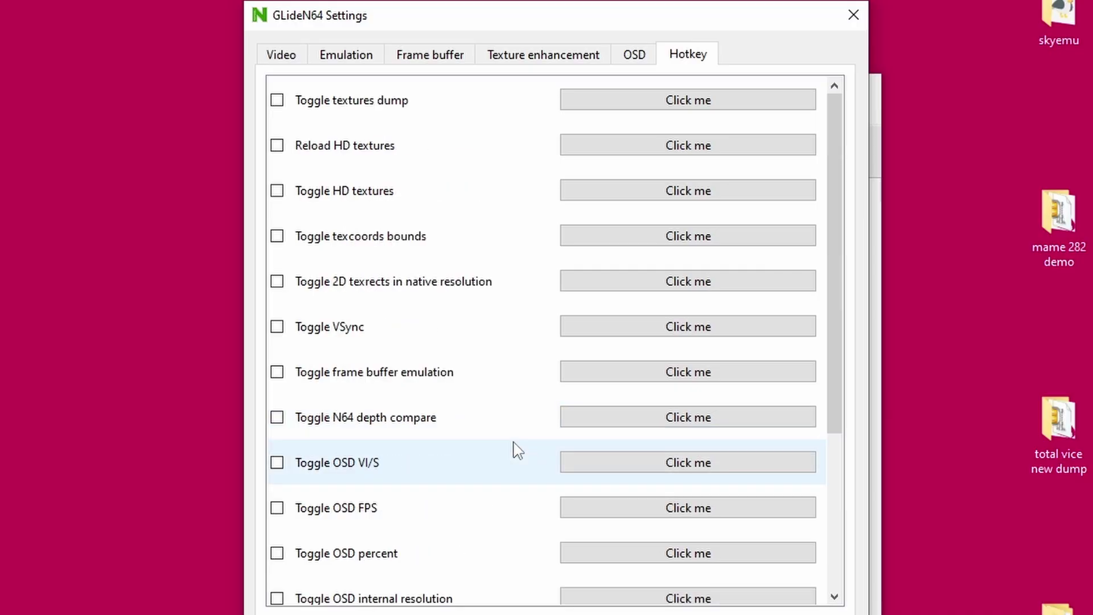
{"action": "left_click", "coordinate": [598, 334]}
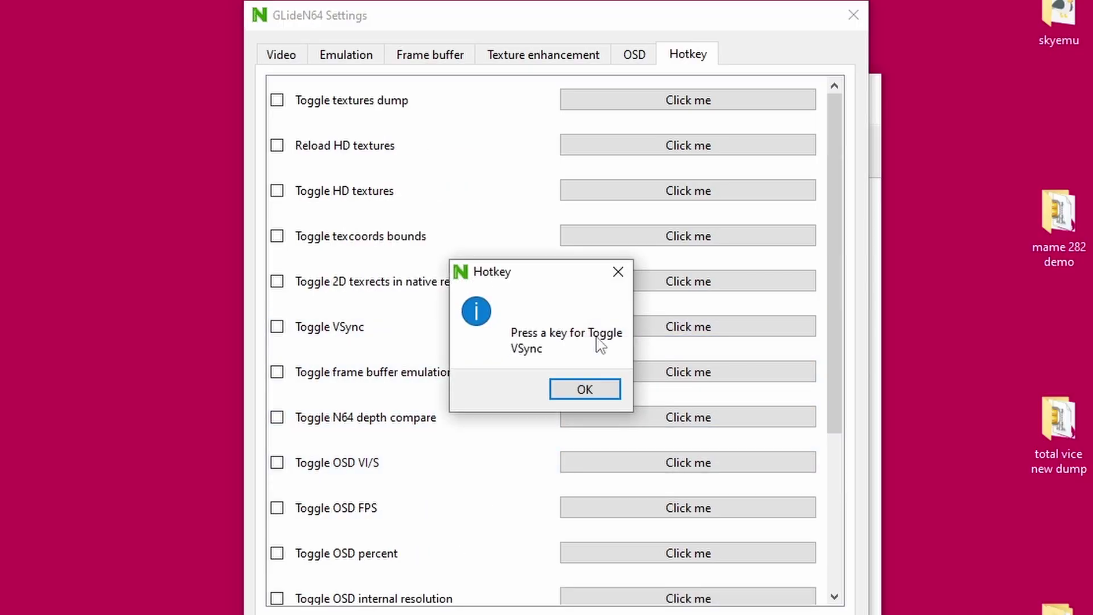
{"action": "key", "text": "v"}
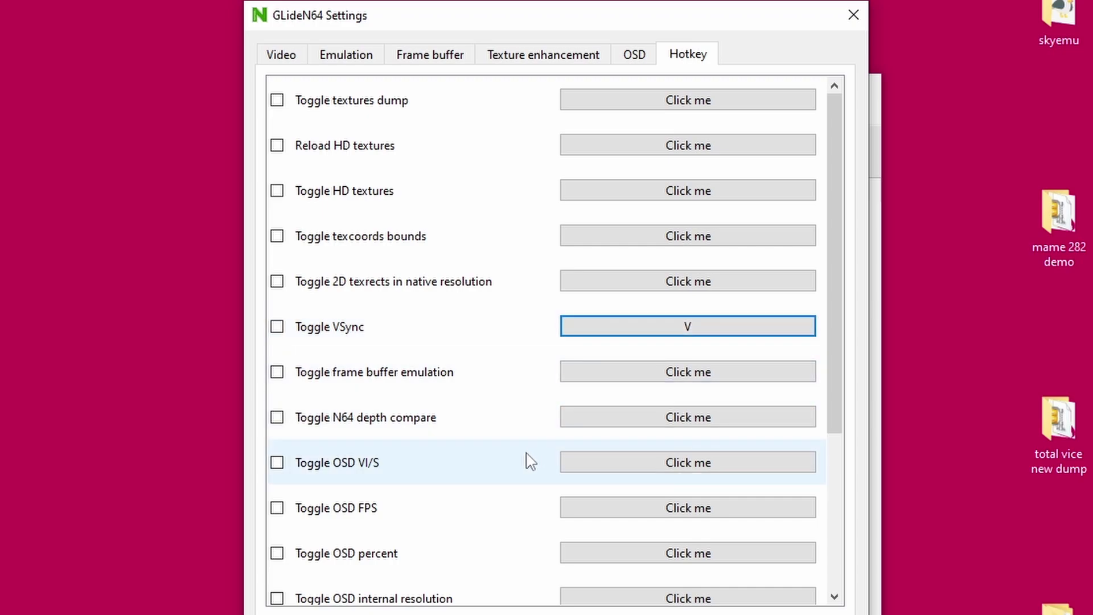
{"action": "scroll", "coordinate": [530, 461], "scroll_direction": "down", "scroll_amount": 5}
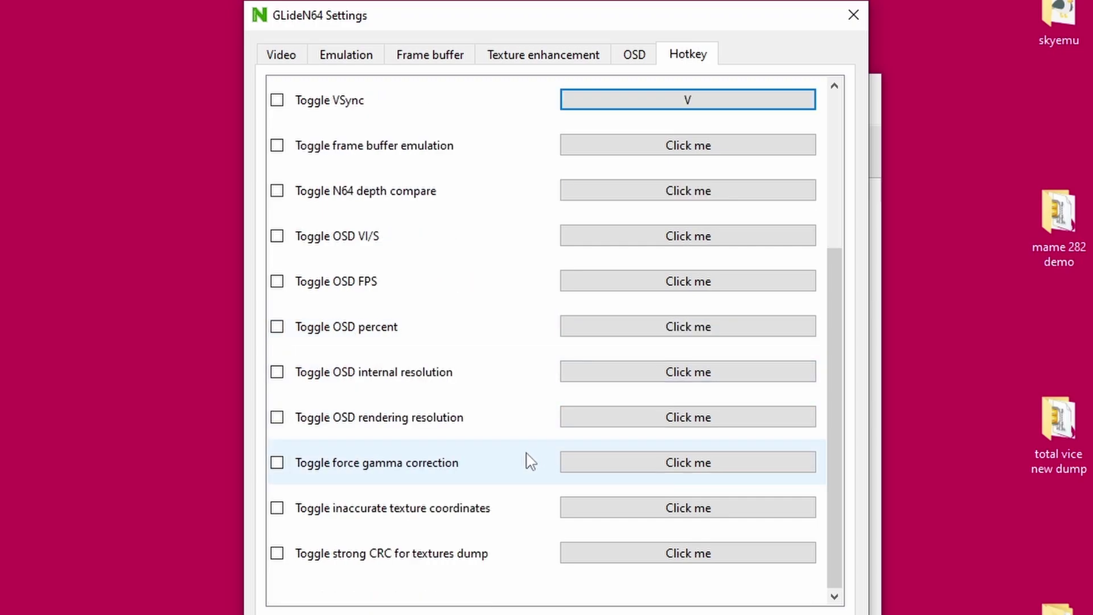
{"action": "left_click", "coordinate": [645, 291]}
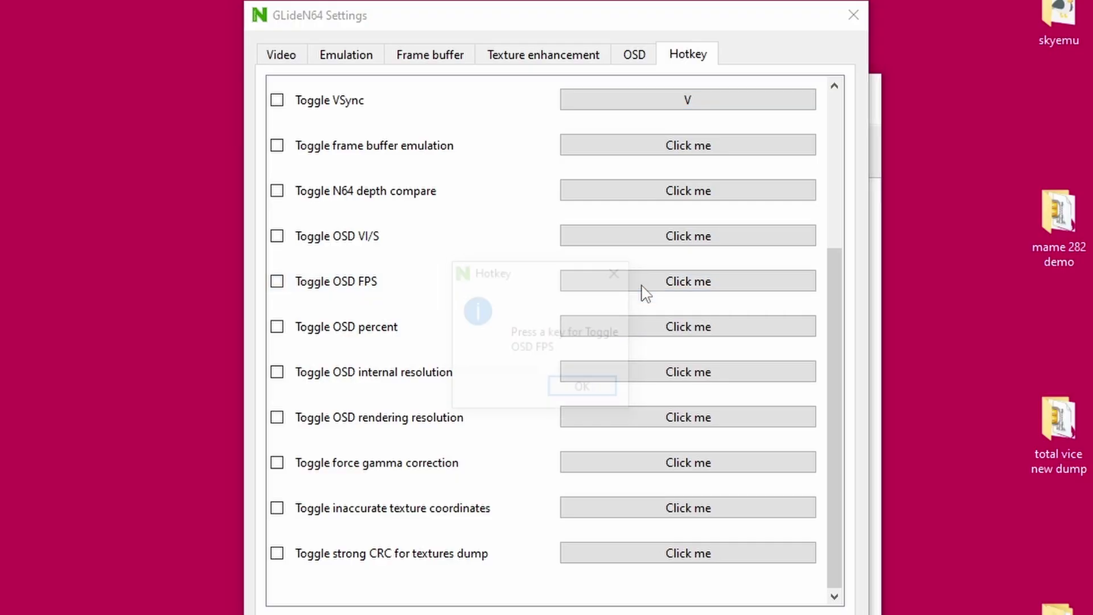
{"action": "key", "text": "f"}
{"action": "scroll", "coordinate": [677, 513], "scroll_direction": "up", "scroll_amount": 5}
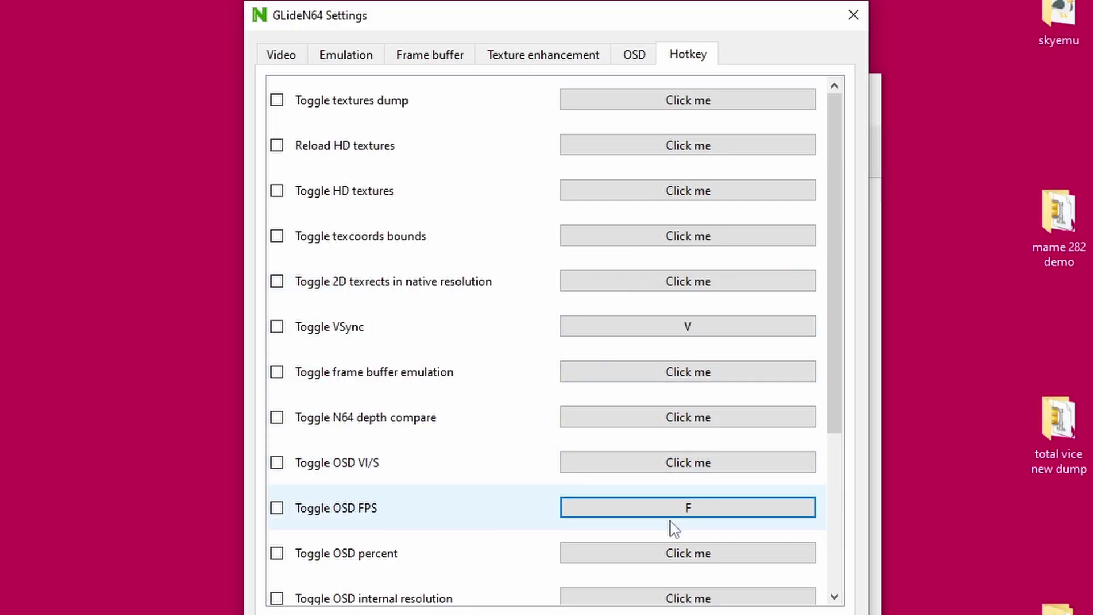
- Look over all the GLideN64 settings pages once more, from video through OSD to hotkeys
{"action": "left_click", "coordinate": [284, 57]}
{"action": "left_click", "coordinate": [345, 55]}
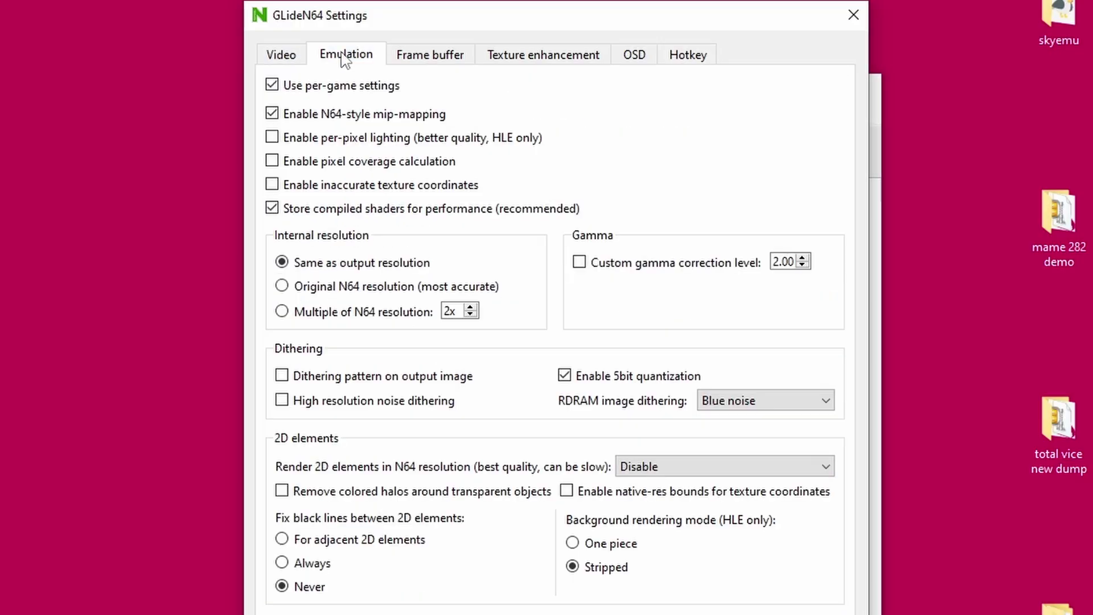
{"action": "left_click", "coordinate": [420, 57]}
{"action": "left_click", "coordinate": [581, 55]}
{"action": "left_click", "coordinate": [633, 55]}
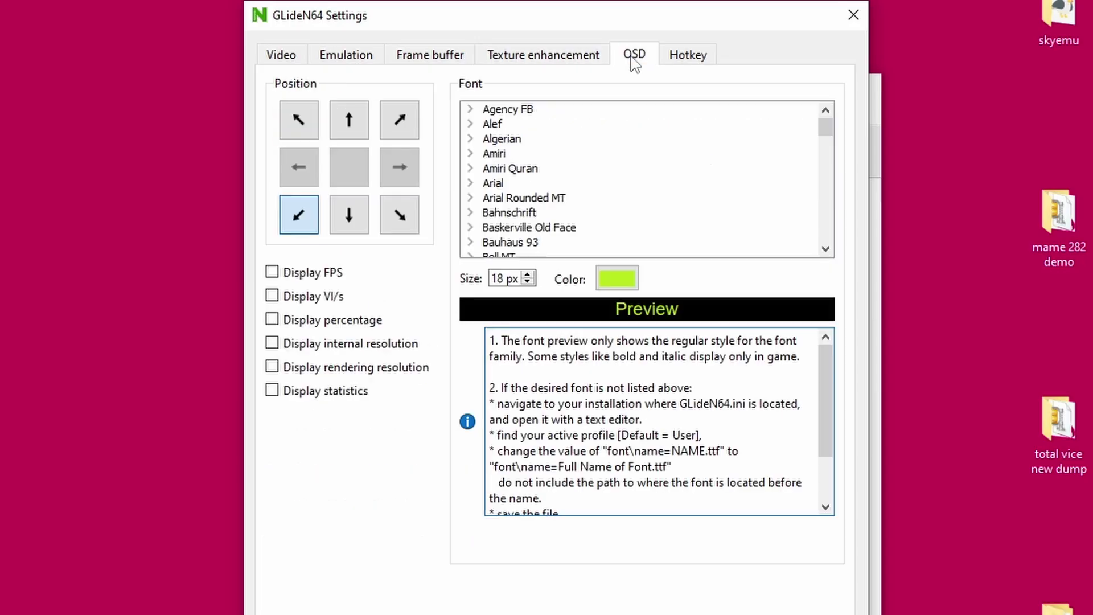
{"action": "left_click", "coordinate": [673, 57]}
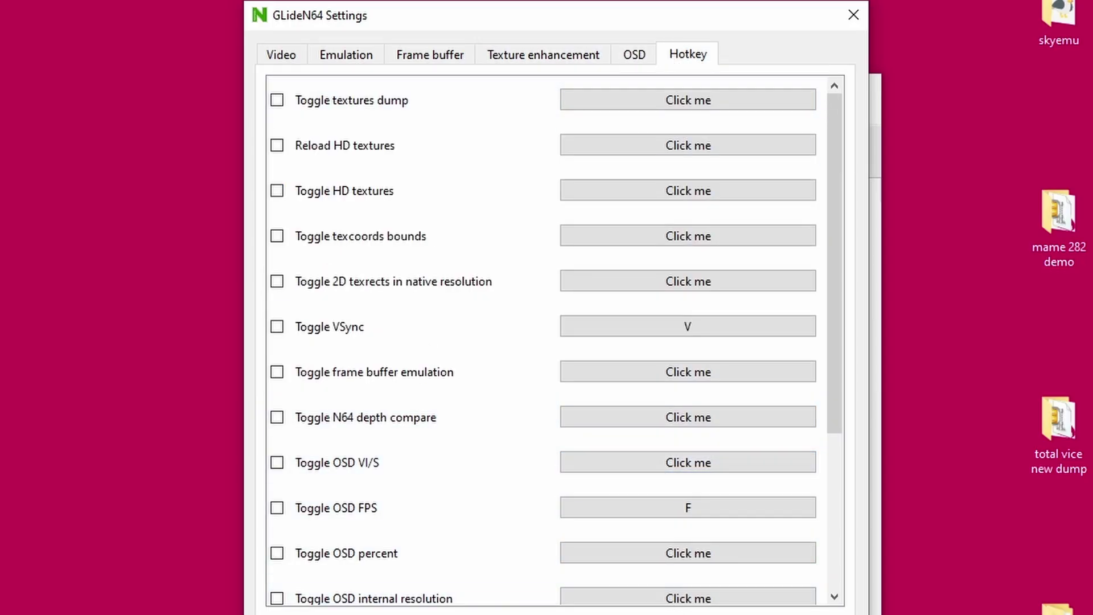
- Close the graphics settings and launch Cruis'n Exotica (U) [!] from the game list
{"action": "key", "text": "Escape"}
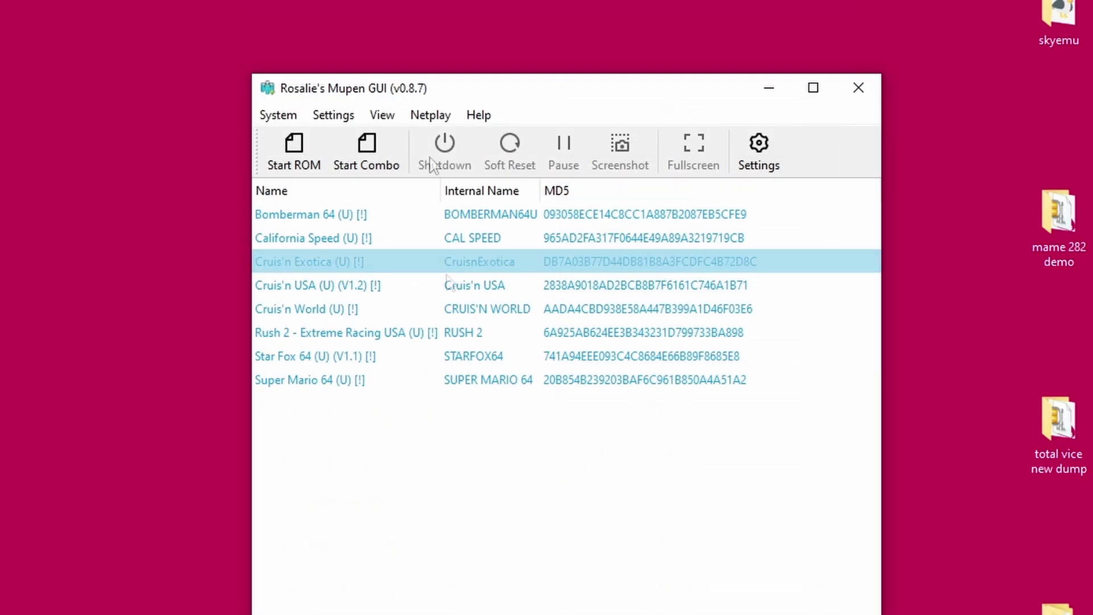
{"action": "left_click", "coordinate": [334, 272]}
{"action": "double_click", "coordinate": [330, 275]}
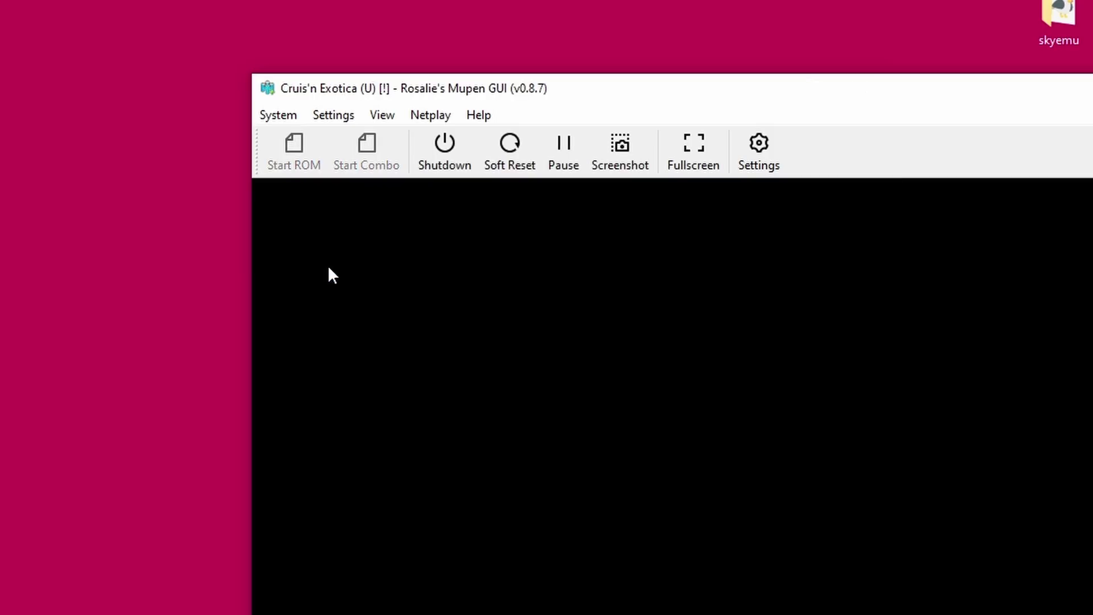